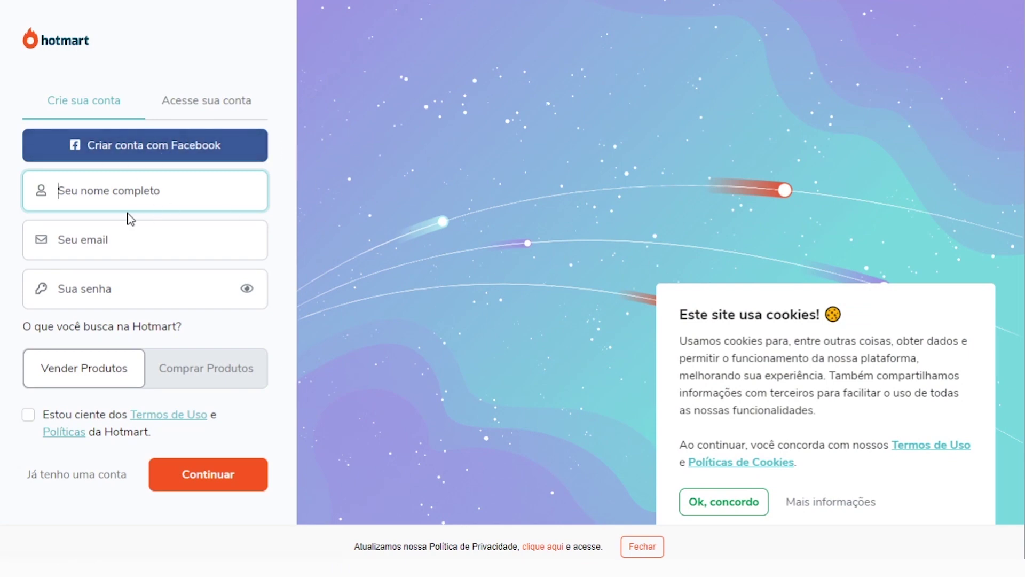
Accept the Hotmart cookie notice and dismiss the saved-email suggestions
{"action": "left_click", "coordinate": [132, 242]}
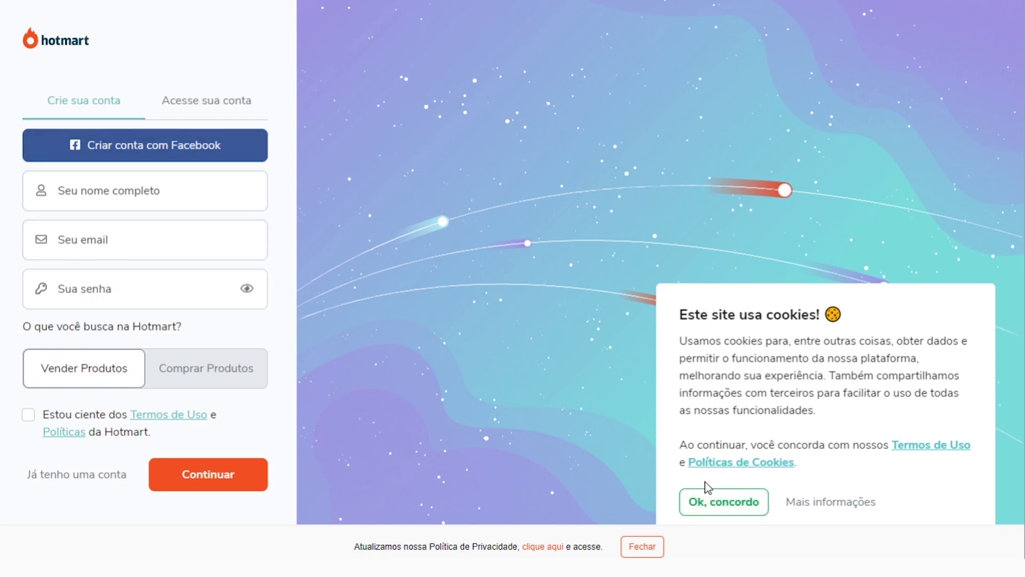
{"action": "left_click", "coordinate": [713, 502]}
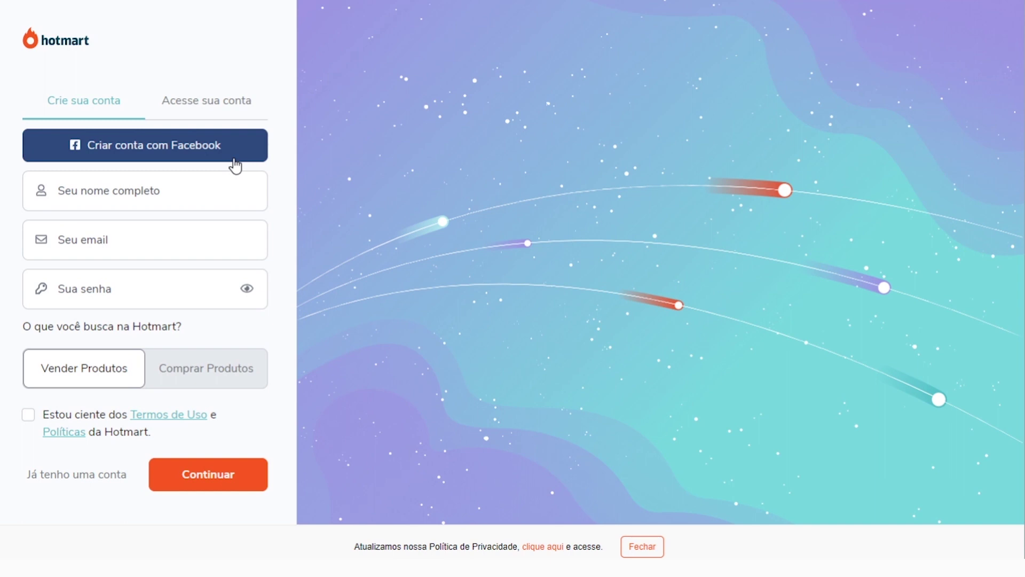
{"action": "left_click", "coordinate": [150, 178]}
{"action": "left_click", "coordinate": [101, 235]}
{"action": "key", "text": "Escape"}
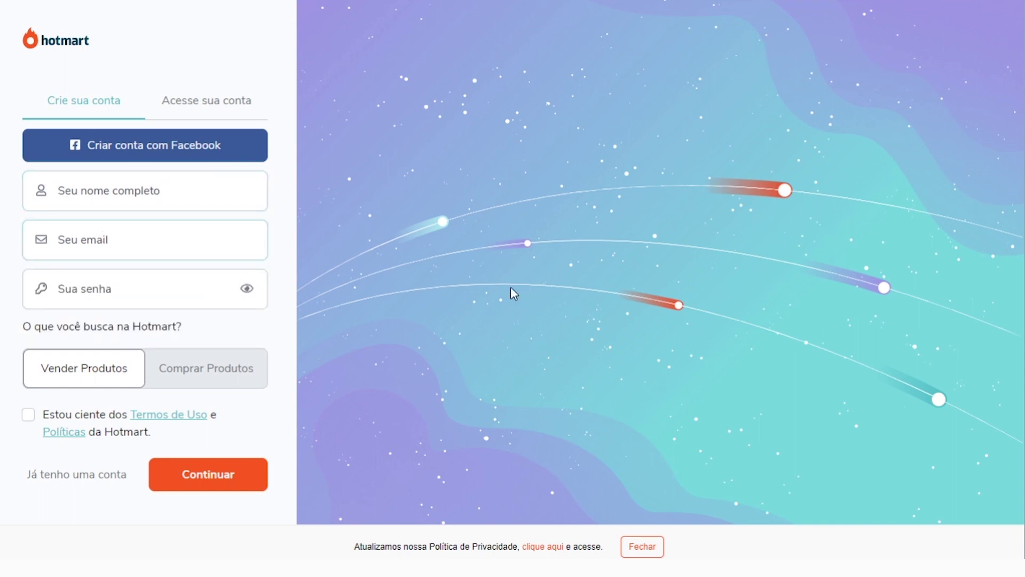
Enter the user's full name in the 'Seu nome completo' field
{"action": "left_click", "coordinate": [129, 188]}
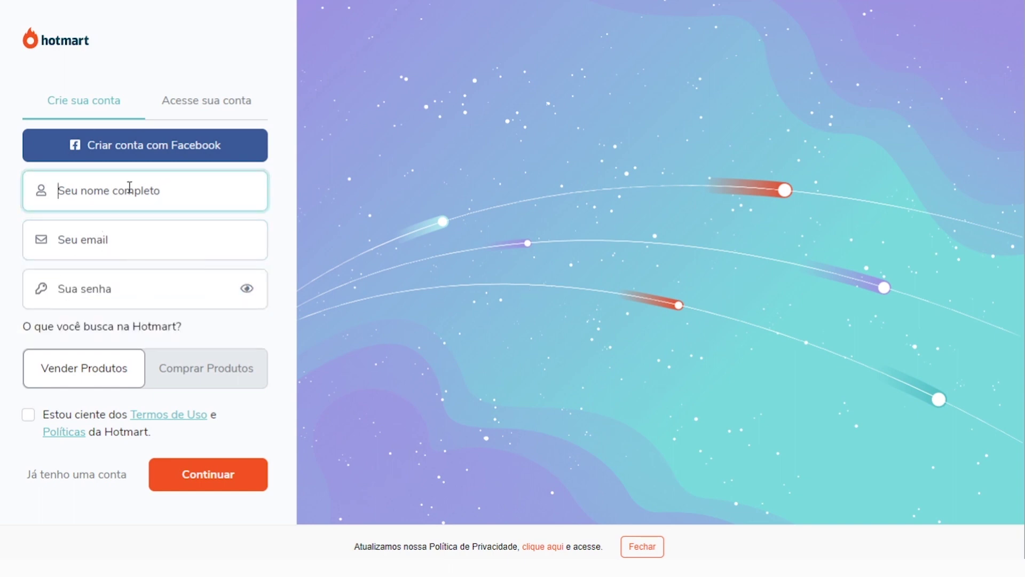
{"action": "left_click", "coordinate": [115, 216]}
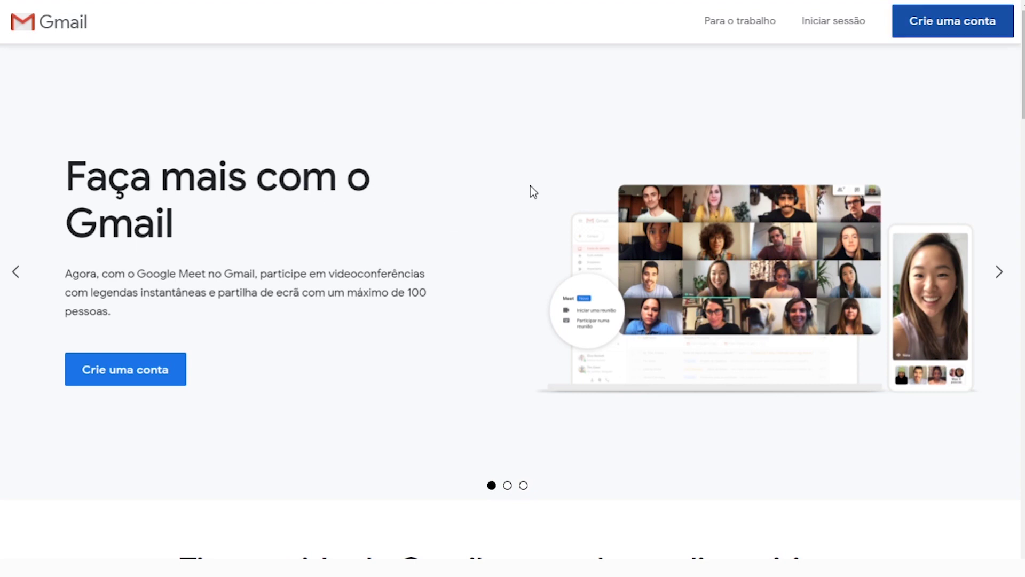
Start a new Google account and enter the user's first name and surname
{"action": "left_click", "coordinate": [928, 20]}
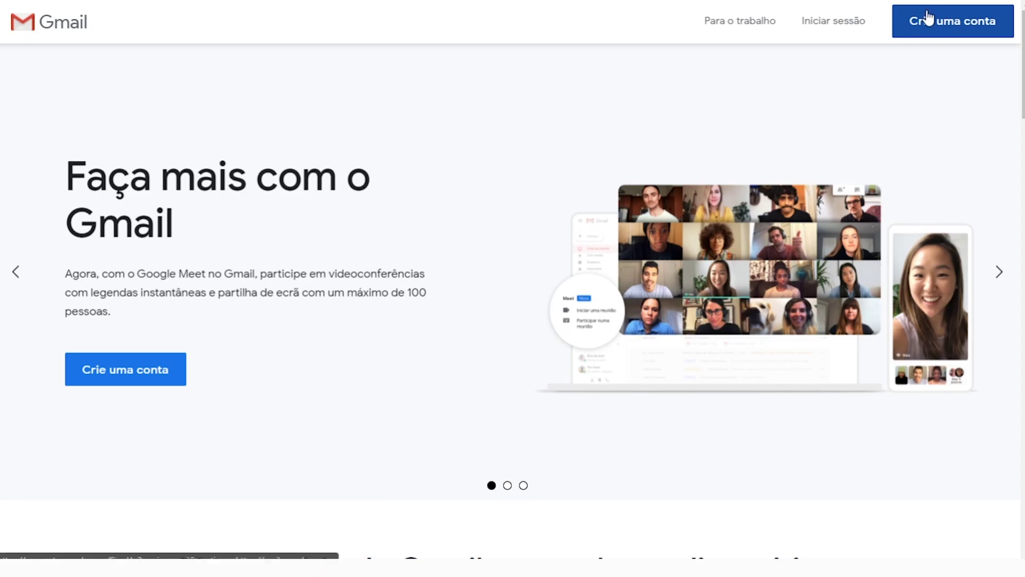
{"action": "left_click", "coordinate": [318, 233]}
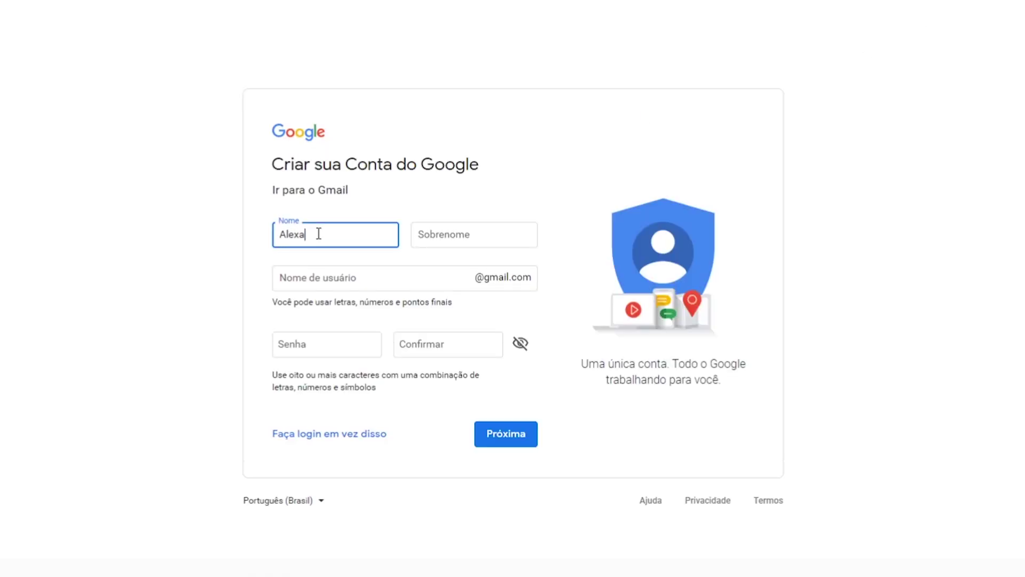
{"action": "left_click", "coordinate": [454, 233]}
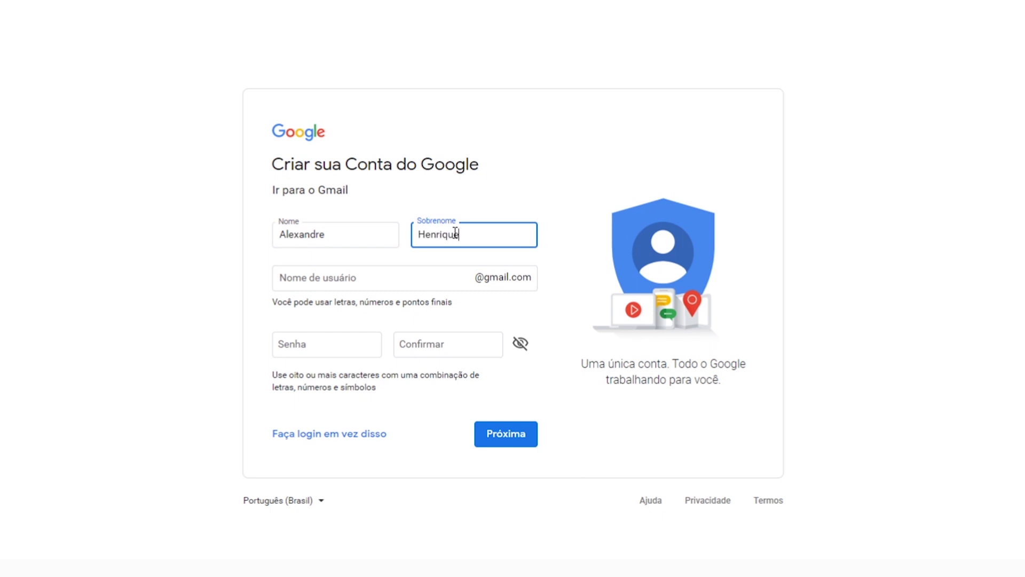
Choose a Gmail username, adjusting its trailing digits until it is available
{"action": "left_click", "coordinate": [352, 271]}
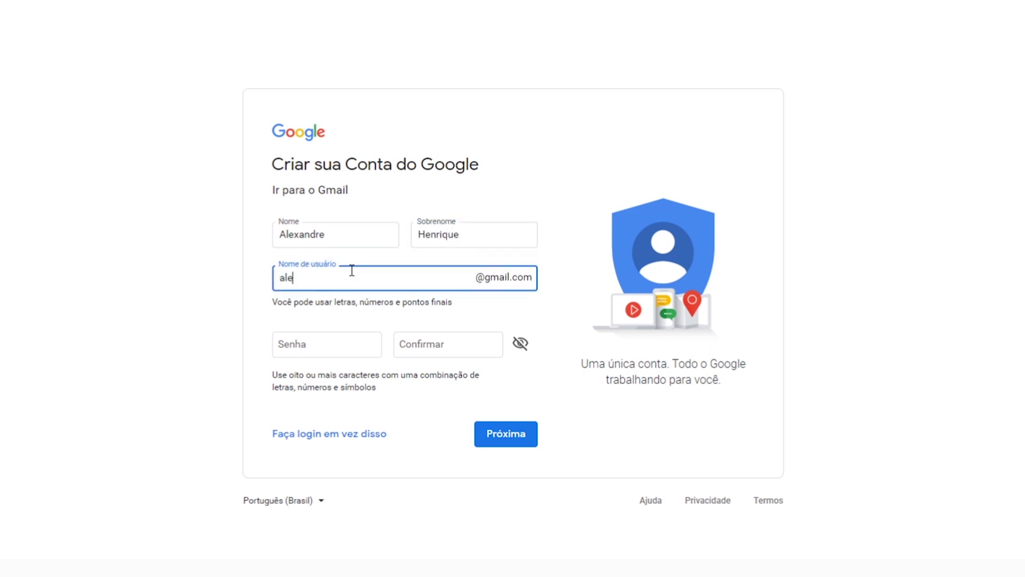
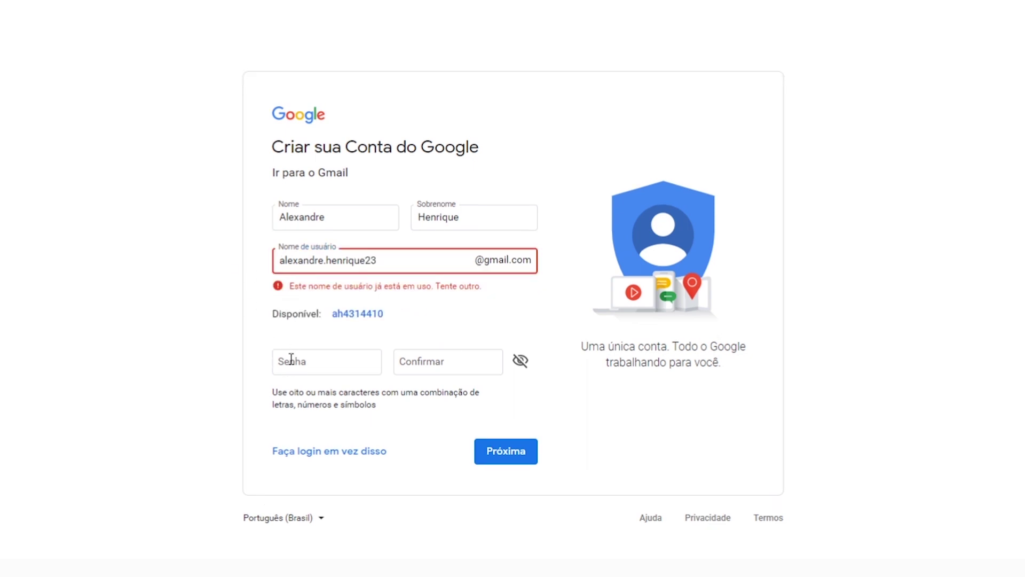
{"action": "left_click", "coordinate": [168, 192]}
Enter and confirm the account password, then submit the form with Próxima
{"action": "left_click", "coordinate": [341, 362]}
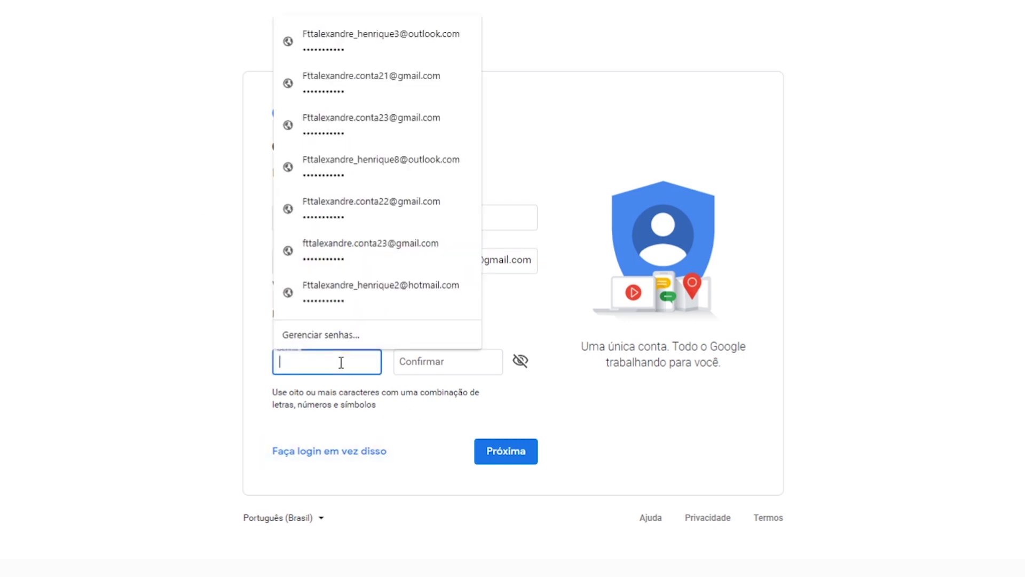
{"action": "type", "text": "•••••••••••"}
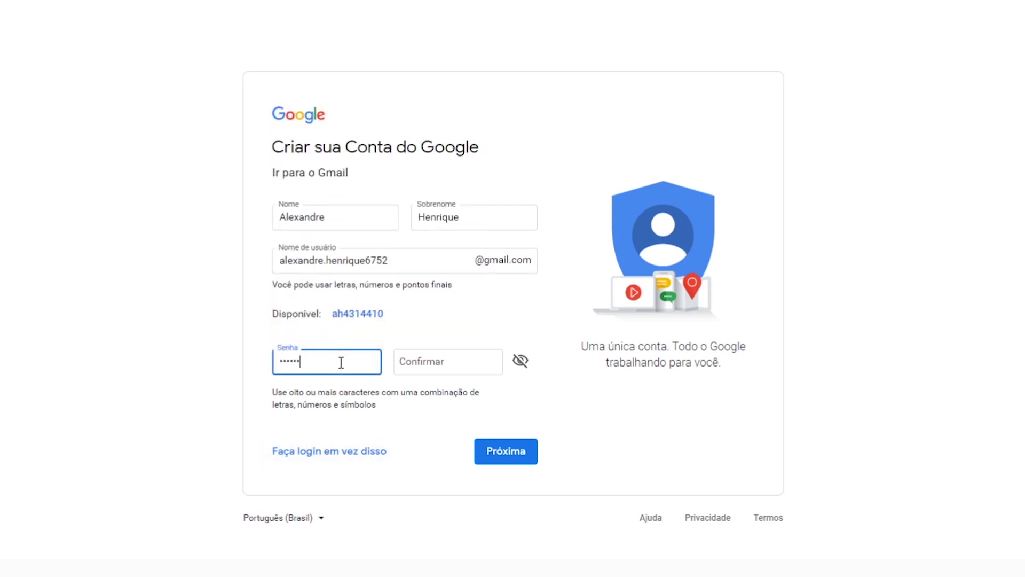
{"action": "key", "text": "Tab"}
{"action": "type", "text": "•••••••••••"}
{"action": "left_click", "coordinate": [230, 431]}
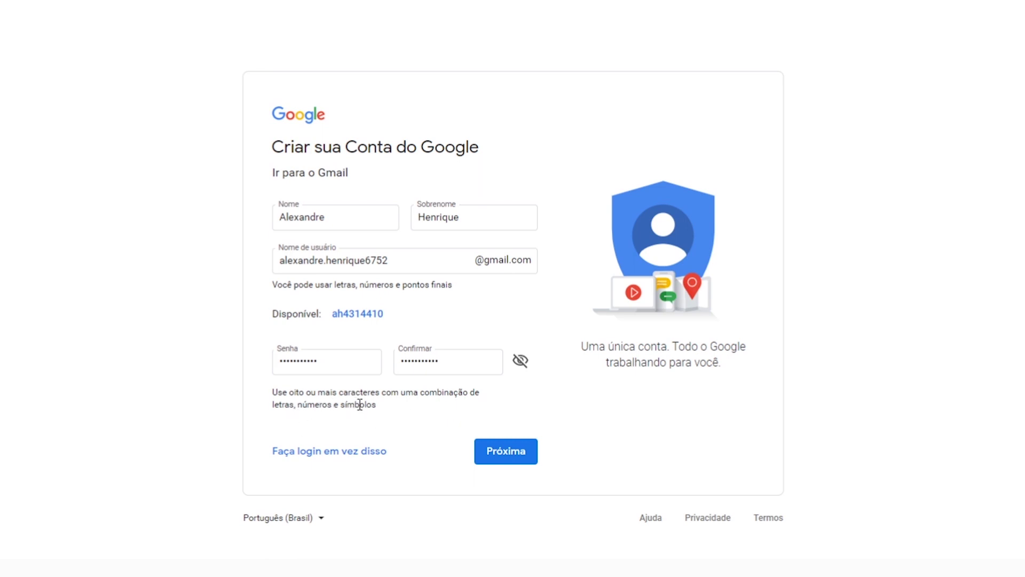
{"action": "left_click", "coordinate": [511, 451]}
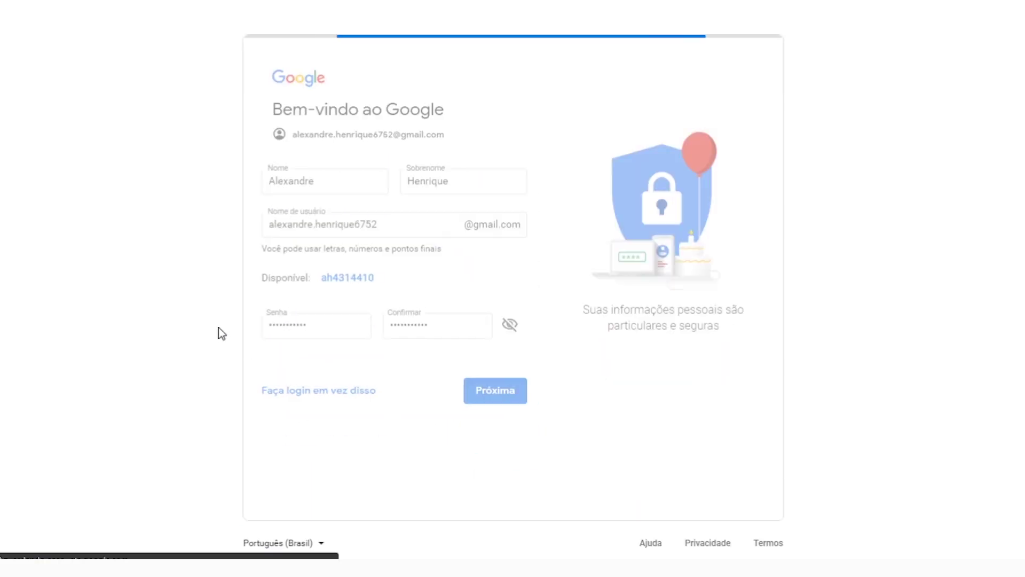
{"action": "left_click", "coordinate": [197, 170]}
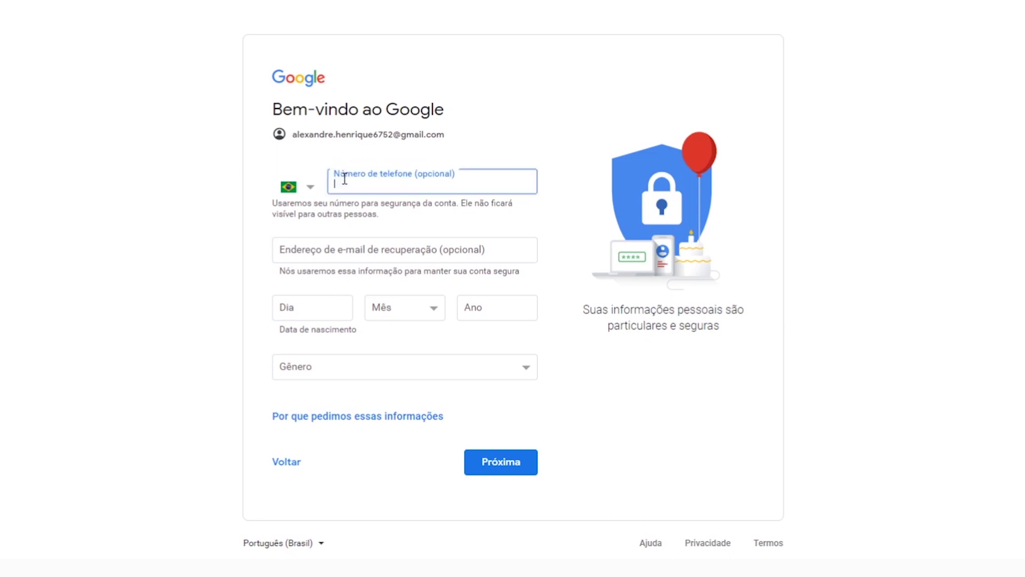
{"action": "left_click", "coordinate": [168, 173]}
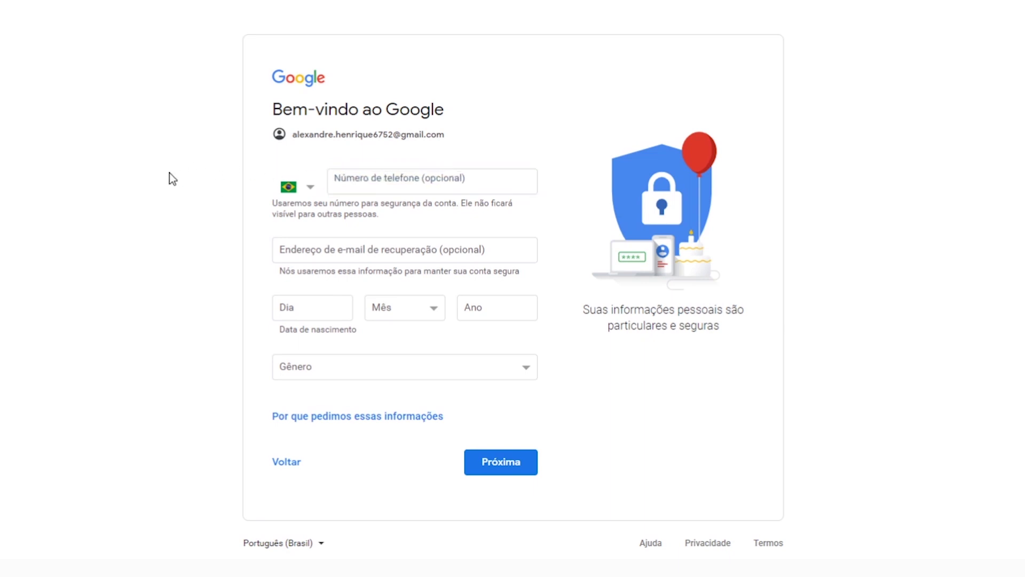
{"action": "left_click", "coordinate": [380, 181]}
{"action": "left_click", "coordinate": [222, 232]}
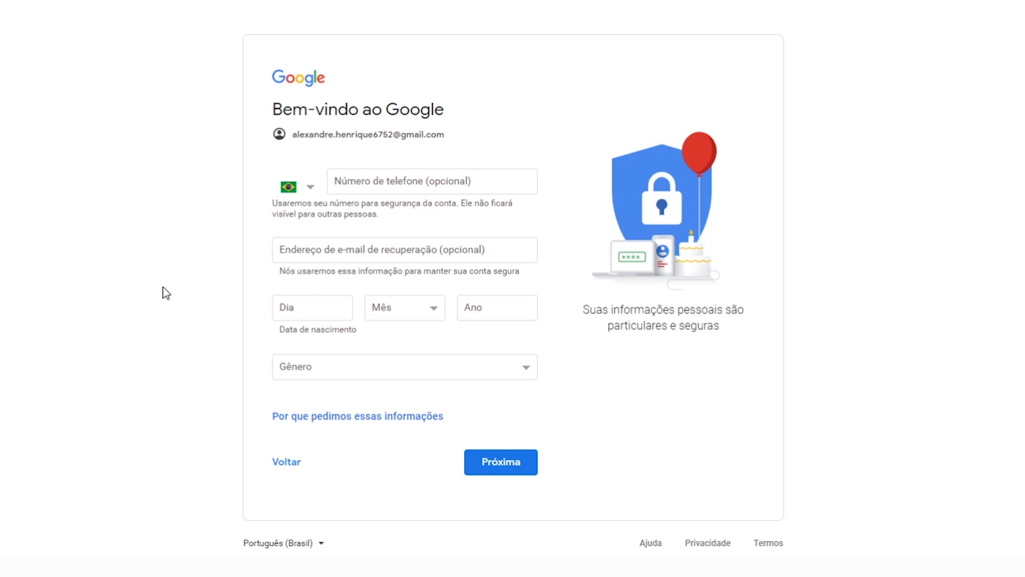
{"action": "left_click", "coordinate": [293, 308]}
{"action": "type", "text": "15"}
{"action": "left_click", "coordinate": [403, 297]}
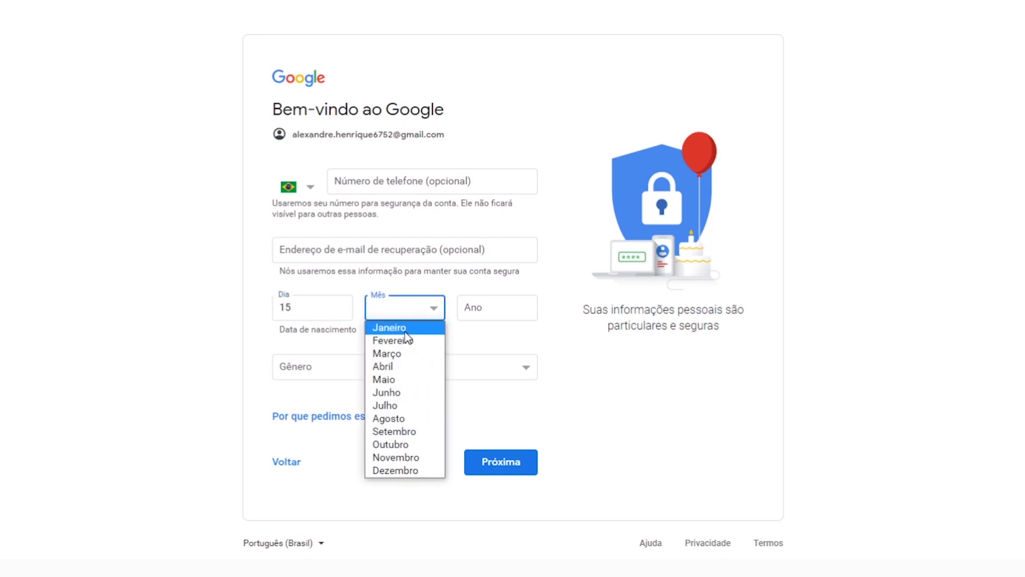
{"action": "left_click", "coordinate": [405, 331]}
{"action": "left_click", "coordinate": [497, 300]}
{"action": "type", "text": "1998"}
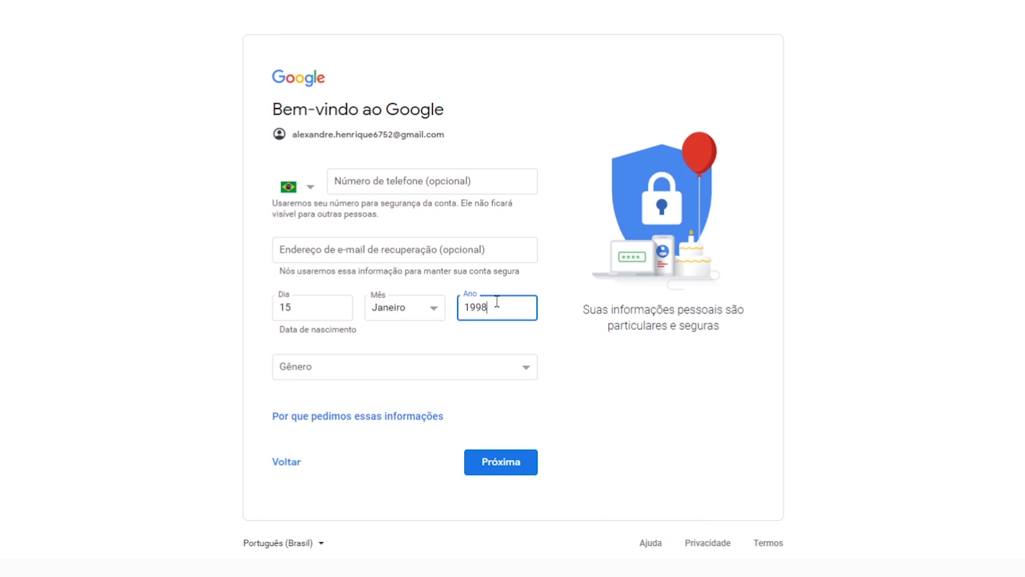
Choose Masculino as gender, submit, and accept the privacy terms with Concordo
{"action": "left_click", "coordinate": [299, 359]}
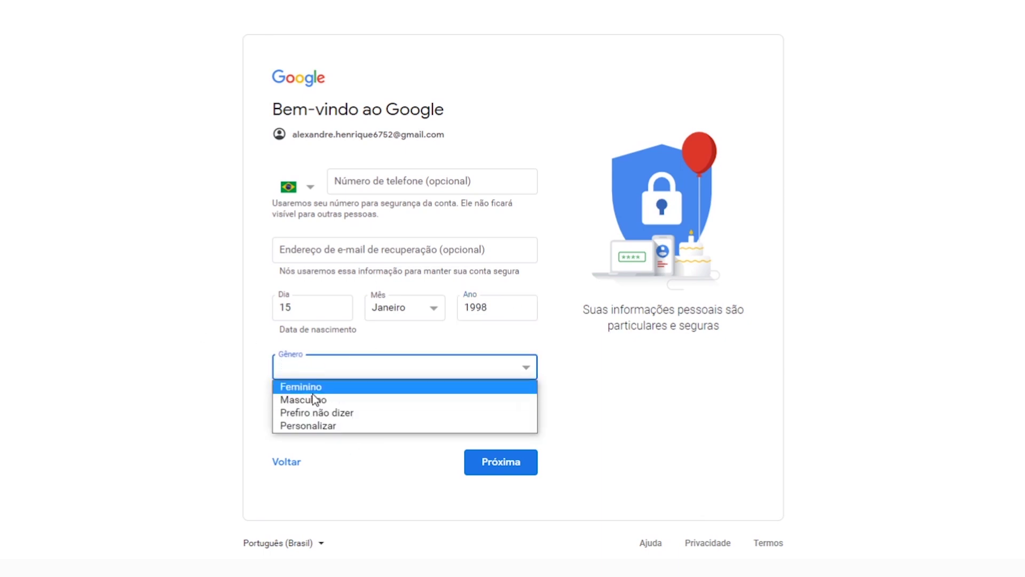
{"action": "left_click", "coordinate": [195, 378]}
{"action": "left_click", "coordinate": [298, 371]}
{"action": "left_click", "coordinate": [182, 376]}
{"action": "left_click", "coordinate": [310, 369]}
{"action": "left_click", "coordinate": [350, 401]}
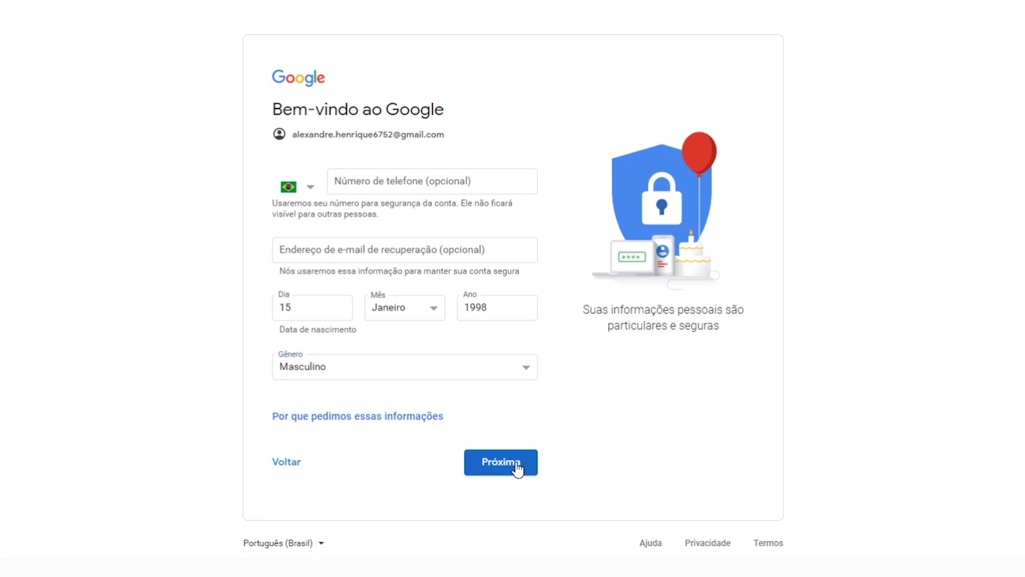
{"action": "left_click", "coordinate": [500, 462]}
{"action": "scroll", "coordinate": [465, 214], "scroll_direction": "down", "scroll_amount": 13}
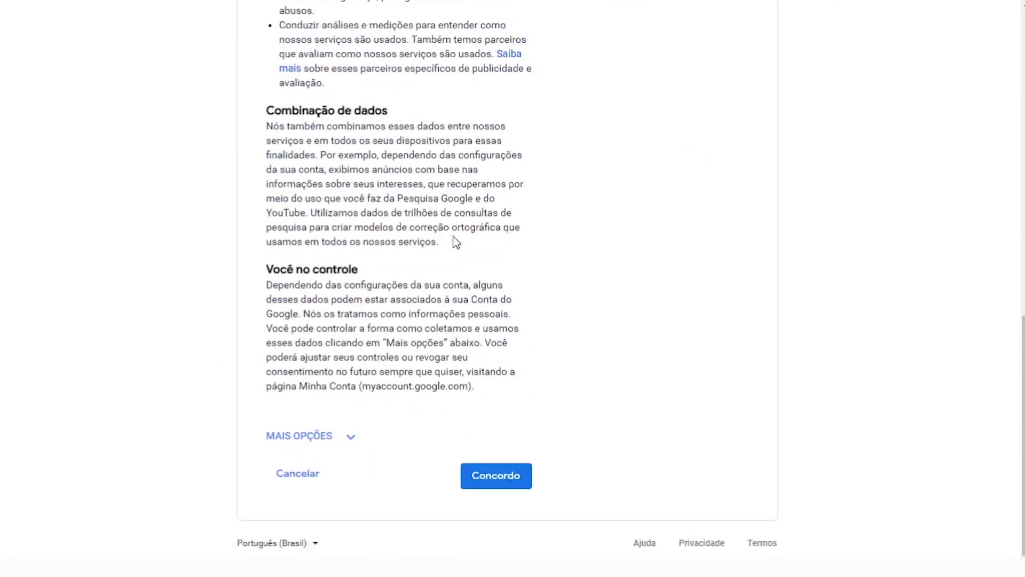
{"action": "left_click", "coordinate": [494, 479]}
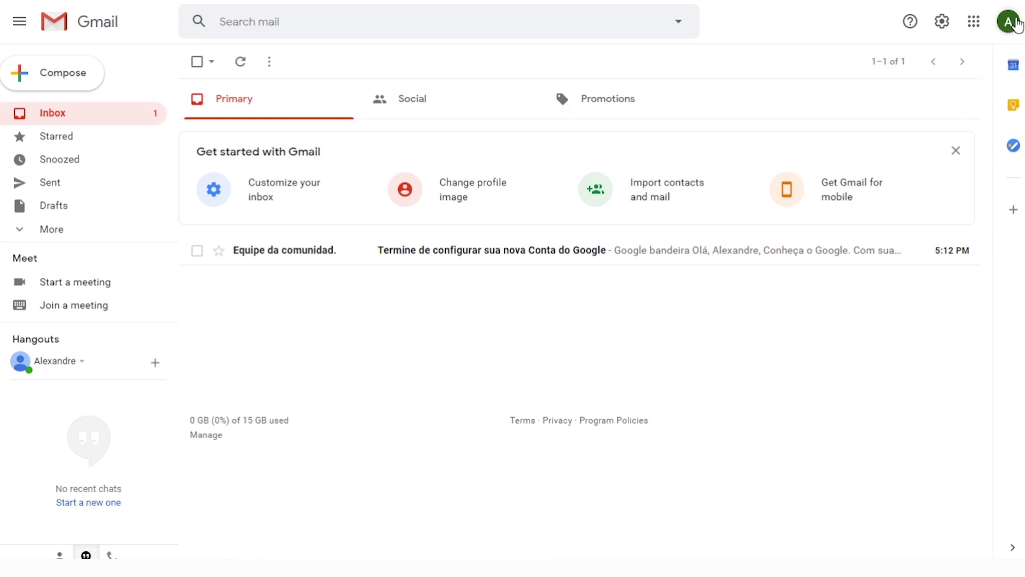
Copy the new account's e-mail address from the Gmail account panel
{"action": "left_click", "coordinate": [1008, 22]}
{"action": "left_click", "coordinate": [950, 149]}
{"action": "left_click_drag", "start_coordinate": [817, 149], "coordinate": [989, 159]}
{"action": "key", "text": "ctrl+c"}
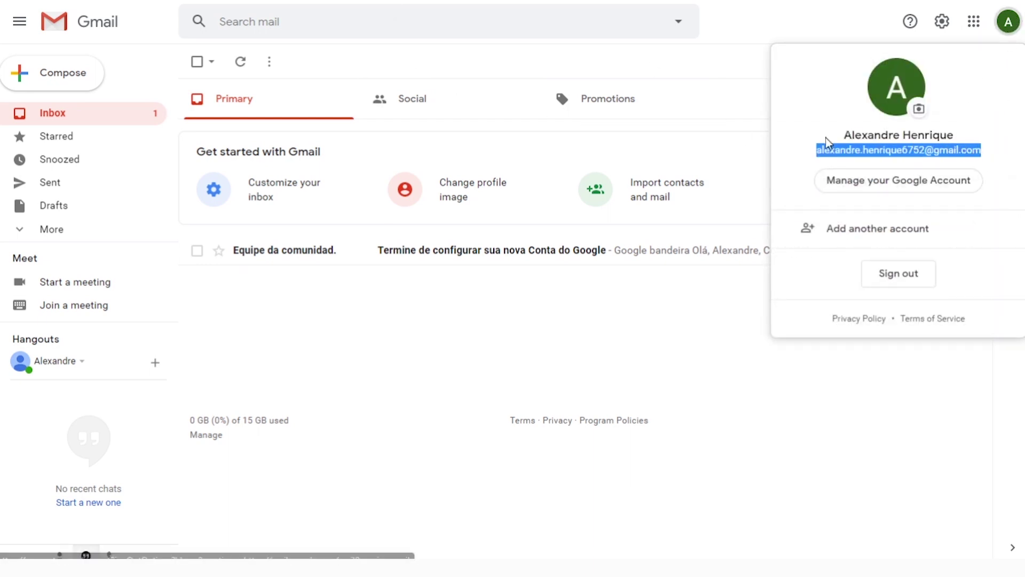
{"action": "right_click", "coordinate": [833, 150]}
{"action": "left_click", "coordinate": [743, 161]}
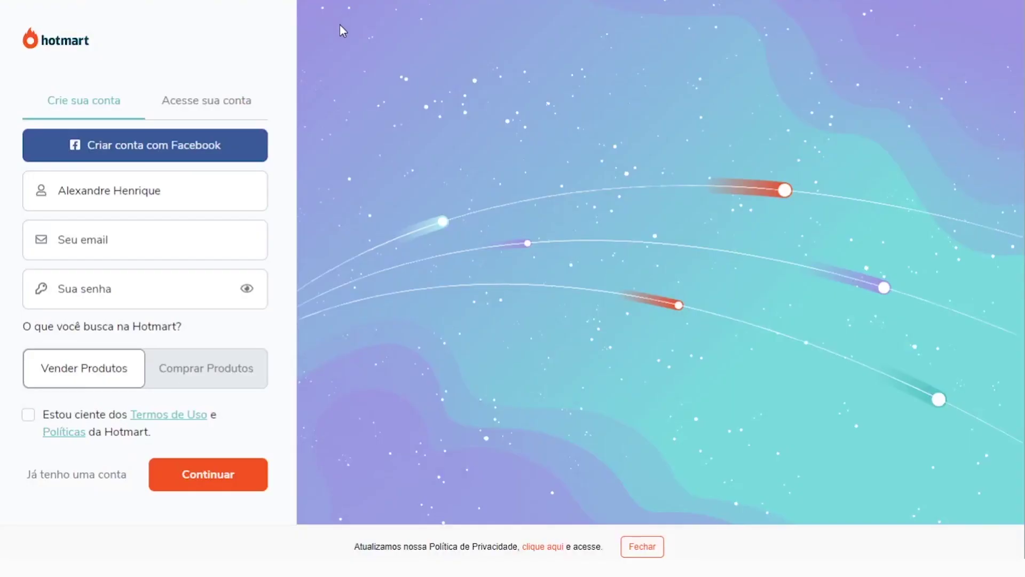
Paste the new Gmail address into the Hotmart sign-up e-mail field
{"action": "left_click", "coordinate": [139, 232]}
{"action": "left_click", "coordinate": [86, 240]}
{"action": "key", "text": "ctrl+v"}
Enter the account password, accept the Termos de Uso, and submit the sign-up form
{"action": "left_click", "coordinate": [87, 286]}
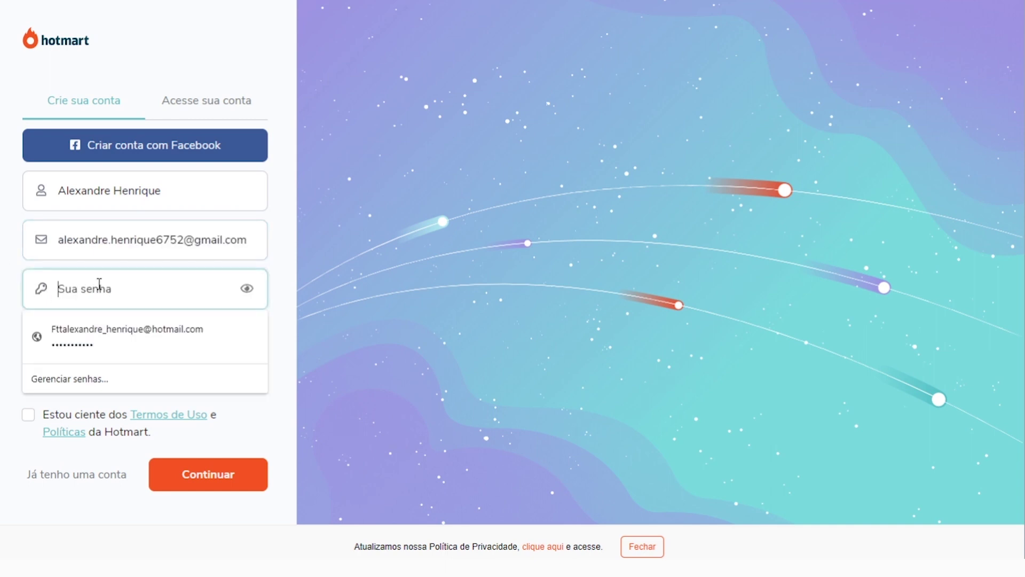
{"action": "left_click", "coordinate": [96, 296]}
{"action": "type", "text": "•••••••"}
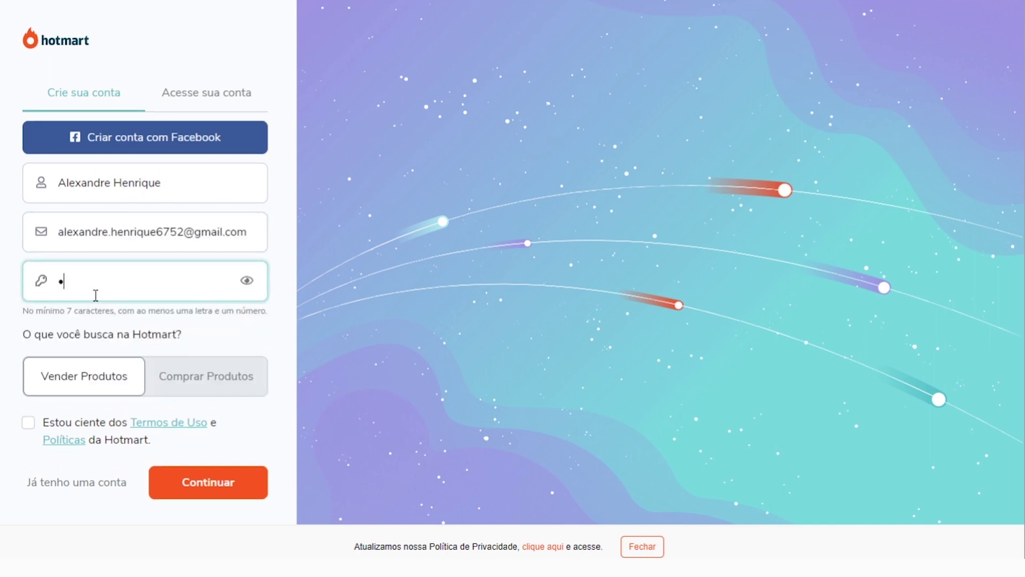
{"action": "type", "text": "•••••"}
{"action": "left_click", "coordinate": [30, 417]}
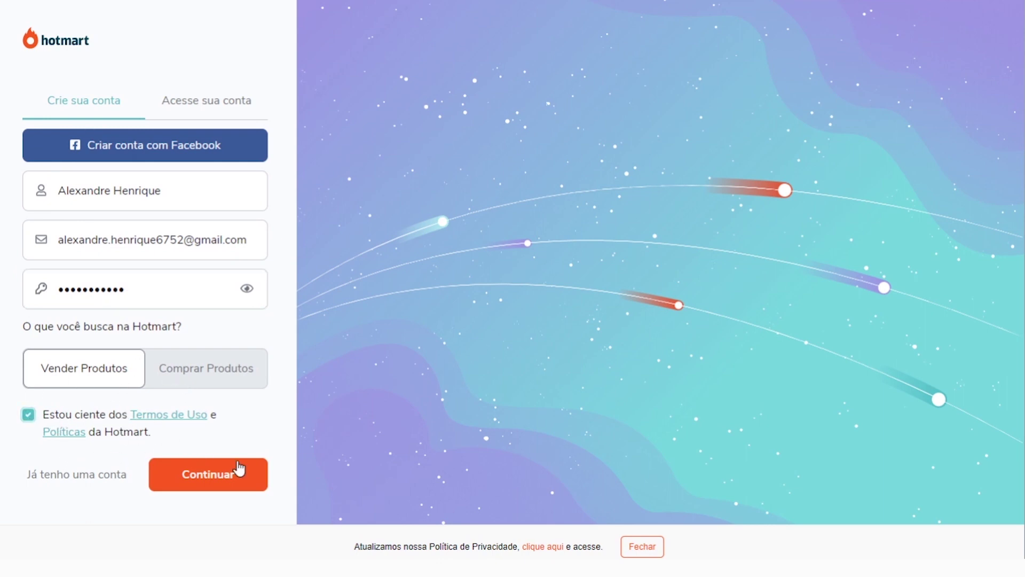
{"action": "left_click", "coordinate": [220, 481]}
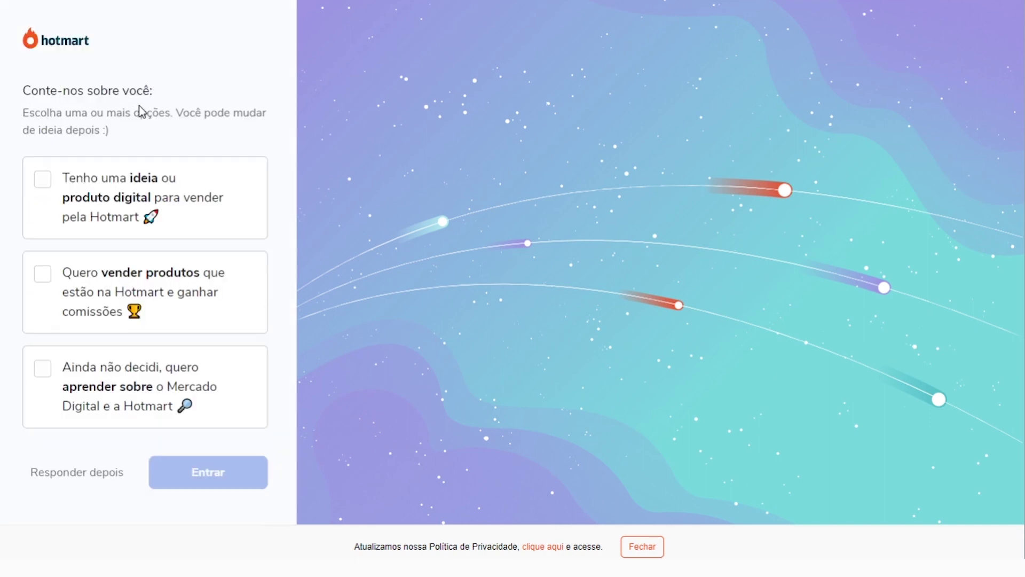
Choose 'Quero vender produtos' for commissions and enter the dashboard
{"action": "left_click_drag", "start_coordinate": [35, 113], "coordinate": [268, 113]}
{"action": "left_click", "coordinate": [192, 113]}
{"action": "left_click", "coordinate": [123, 129]}
{"action": "left_click", "coordinate": [43, 274]}
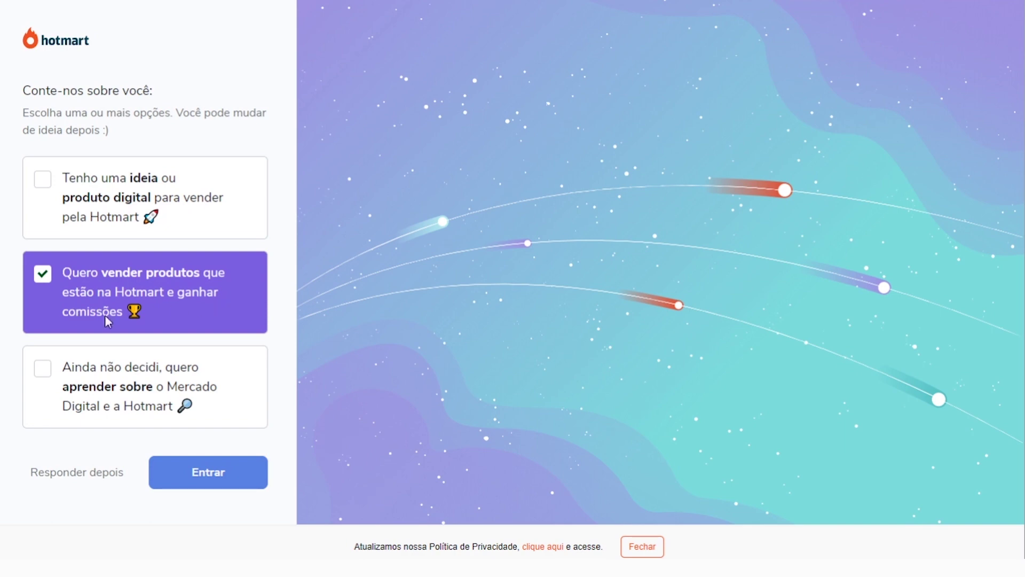
{"action": "left_click", "coordinate": [208, 484]}
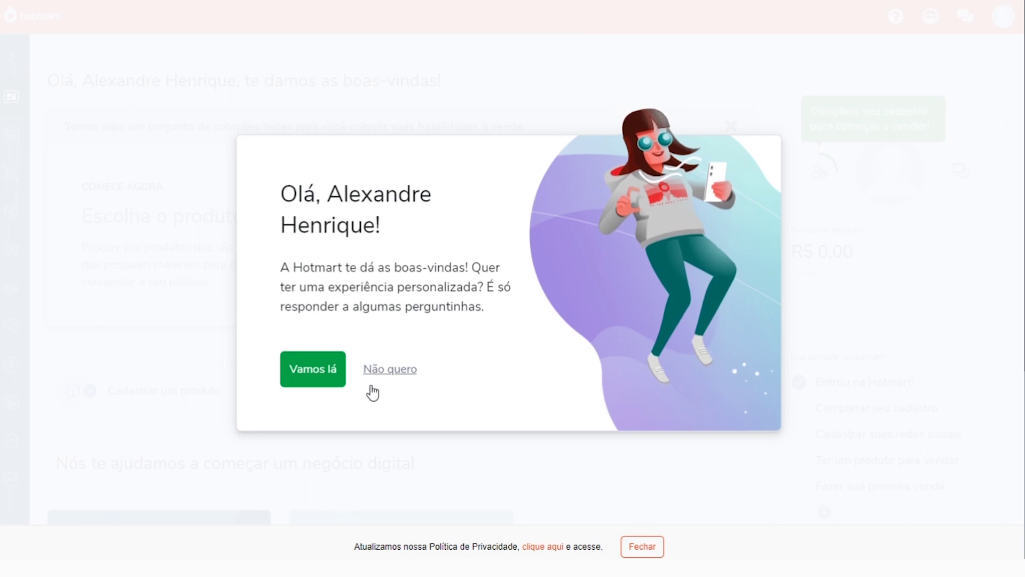
Start the personalization quiz and answer 'Estou começando agora.'
{"action": "left_click", "coordinate": [315, 380]}
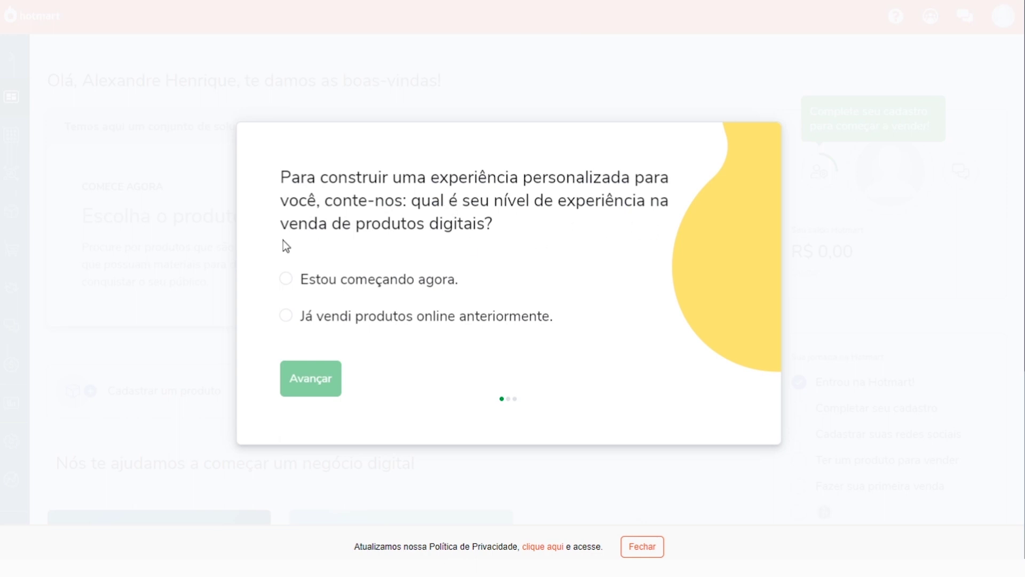
{"action": "left_click", "coordinate": [458, 228]}
{"action": "left_click", "coordinate": [286, 279]}
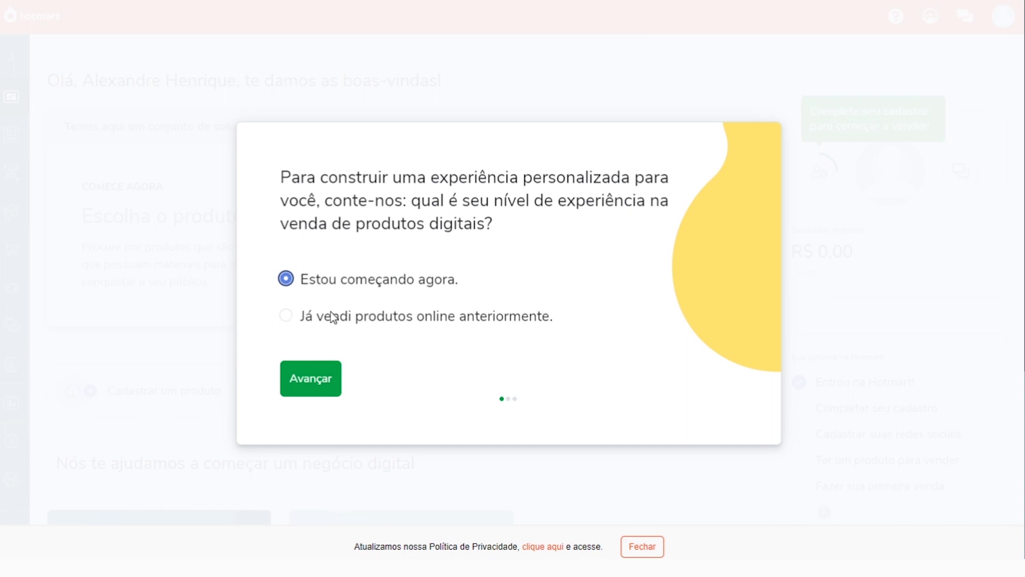
{"action": "left_click", "coordinate": [310, 378]}
Pick interests Design, Animais e Plantas, Entretenimento, Finanças e Investimentos, Culinária e Gastronomia and Internet, then advance
{"action": "left_click_drag", "start_coordinate": [324, 116], "coordinate": [511, 117]}
{"action": "left_click", "coordinate": [607, 118]}
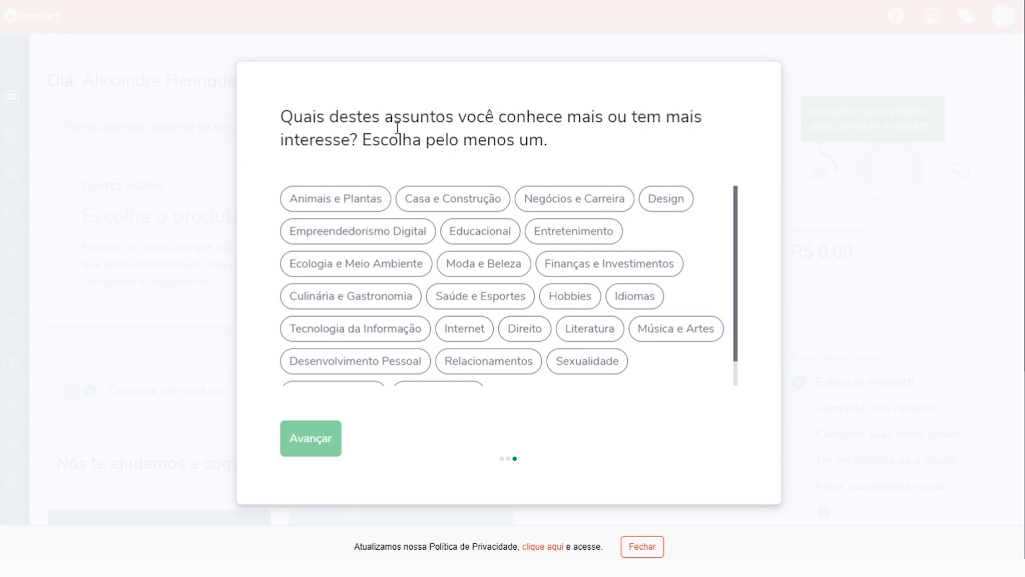
{"action": "left_click_drag", "start_coordinate": [367, 140], "coordinate": [565, 155]}
{"action": "left_click", "coordinate": [508, 132]}
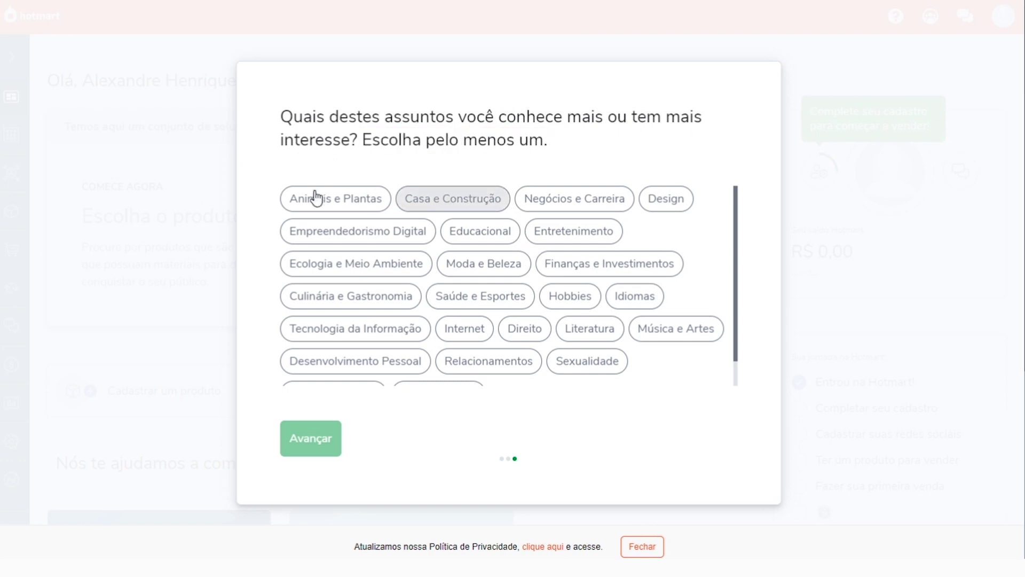
{"action": "scroll", "coordinate": [481, 224], "scroll_direction": "down", "scroll_amount": 4}
{"action": "scroll", "coordinate": [513, 280], "scroll_direction": "up", "scroll_amount": 2}
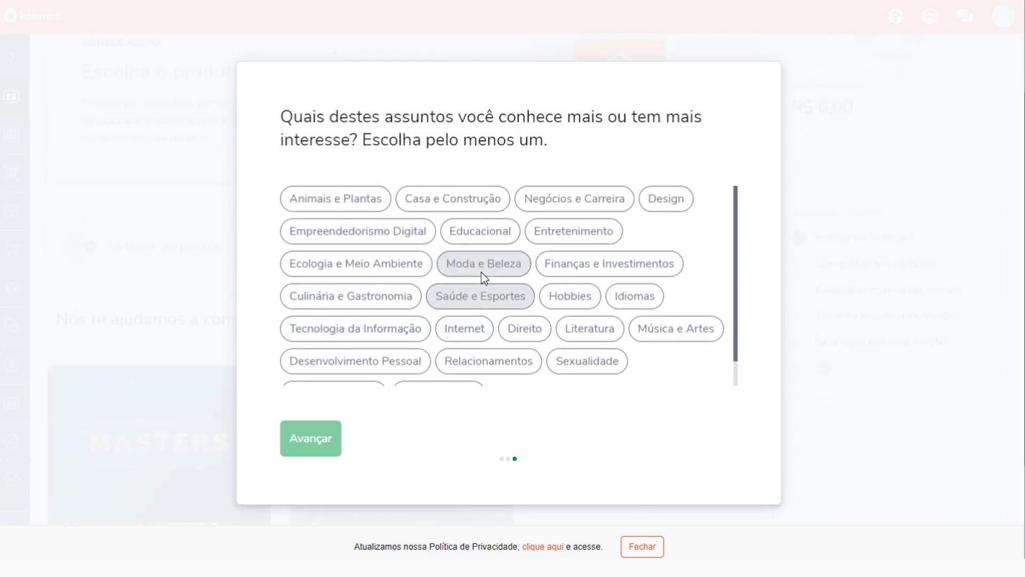
{"action": "scroll", "coordinate": [320, 224], "scroll_direction": "up", "scroll_amount": 2}
{"action": "left_click", "coordinate": [326, 203]}
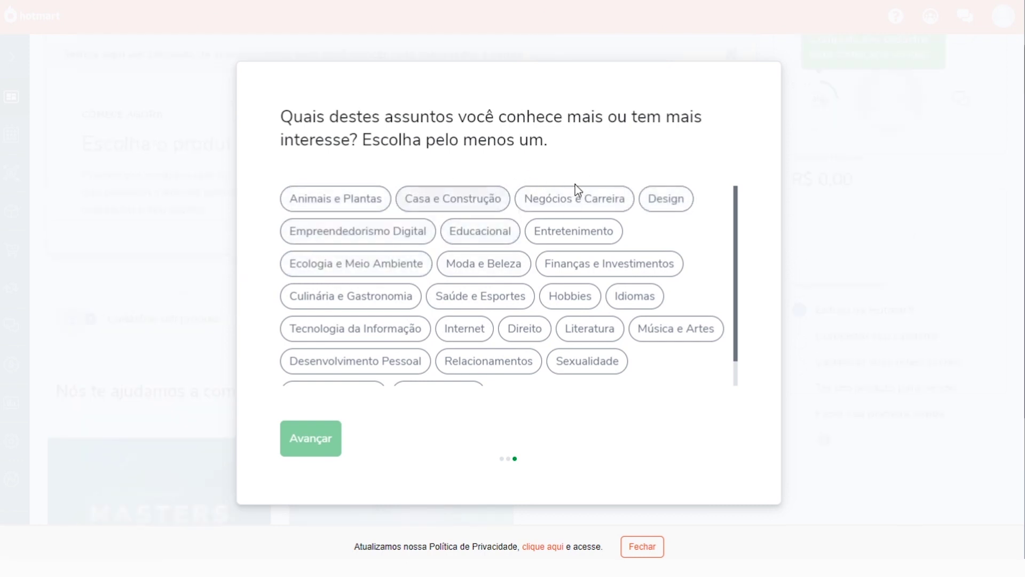
{"action": "left_click", "coordinate": [667, 200]}
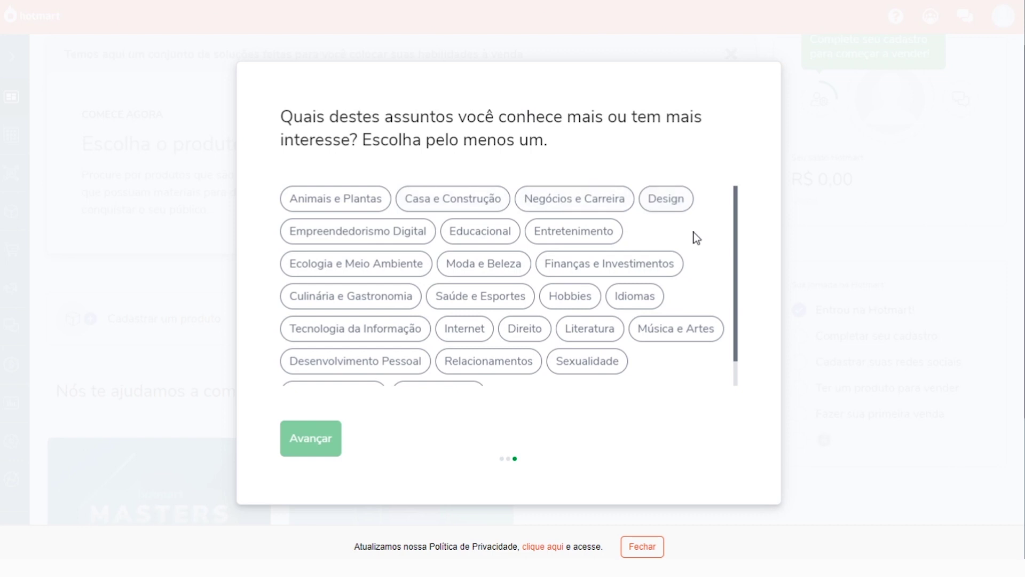
{"action": "left_click", "coordinate": [335, 199]}
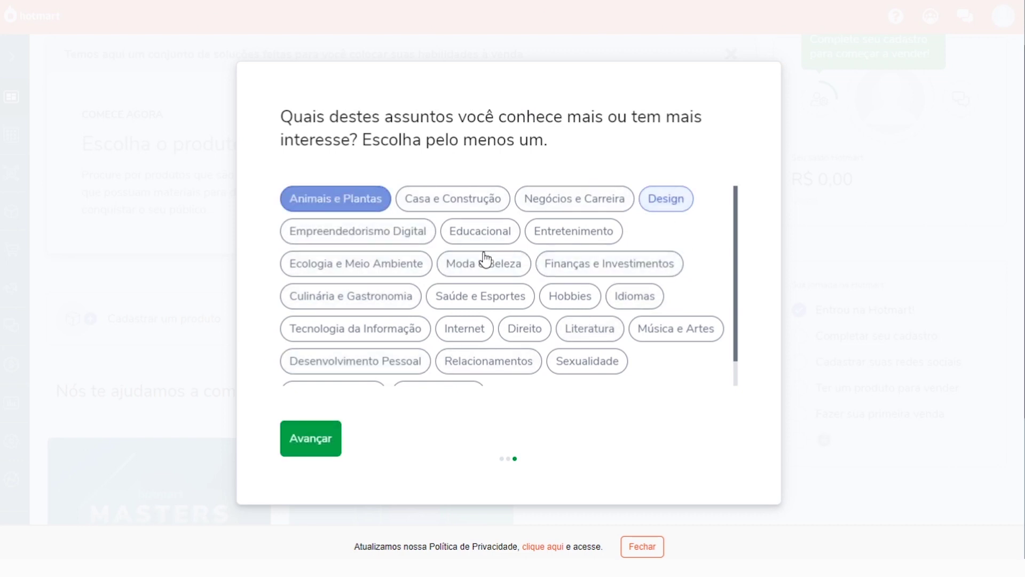
{"action": "left_click", "coordinate": [599, 235]}
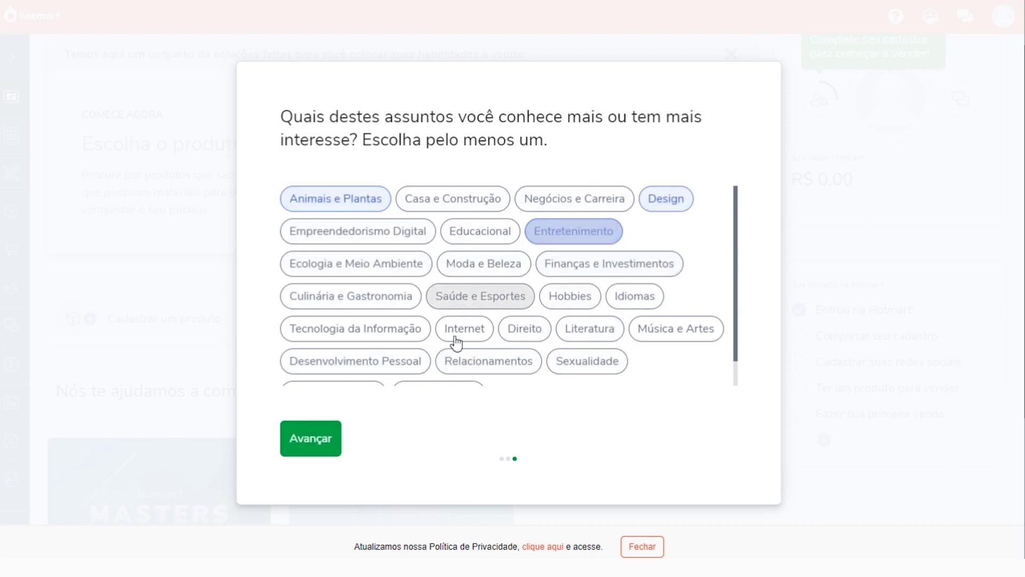
{"action": "left_click", "coordinate": [585, 266]}
{"action": "left_click", "coordinate": [320, 297]}
{"action": "left_click", "coordinate": [475, 328]}
{"action": "scroll", "coordinate": [598, 262], "scroll_direction": "down", "scroll_amount": 2}
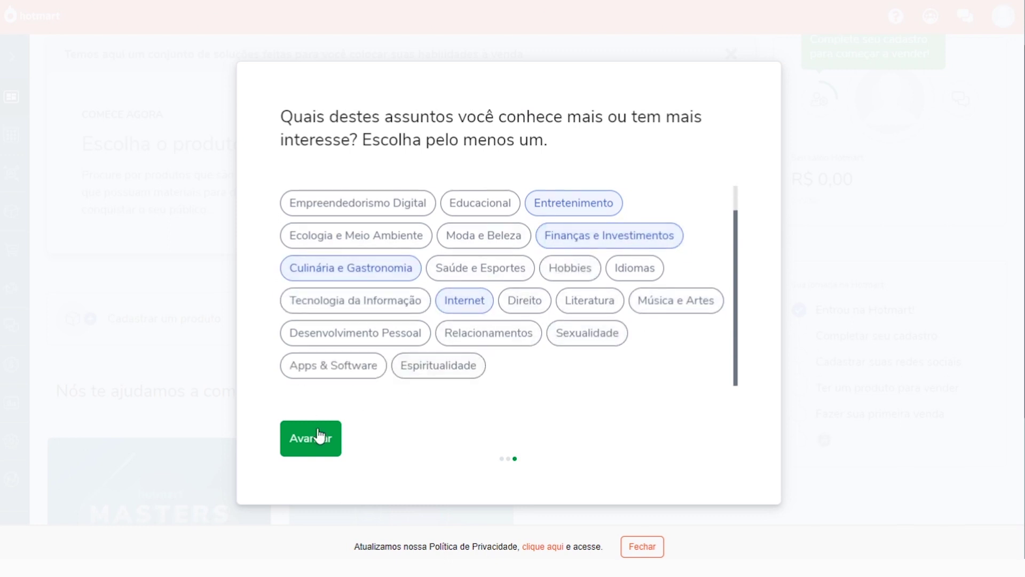
{"action": "left_click", "coordinate": [320, 437]}
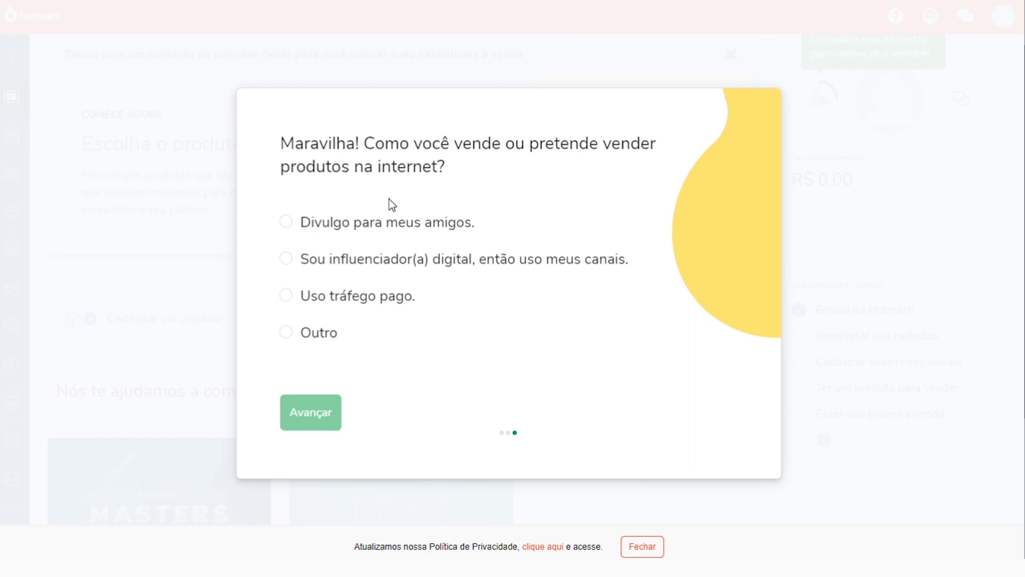
Try several selling-method answers, settle on 'Divulgo para meus amigos.', and submit the quiz
{"action": "left_click_drag", "start_coordinate": [456, 221], "coordinate": [303, 224]}
{"action": "left_click", "coordinate": [482, 226]}
{"action": "left_click_drag", "start_coordinate": [303, 261], "coordinate": [609, 261]}
{"action": "left_click", "coordinate": [598, 258]}
{"action": "left_click_drag", "start_coordinate": [418, 260], "coordinate": [331, 262]}
{"action": "left_click", "coordinate": [316, 259]}
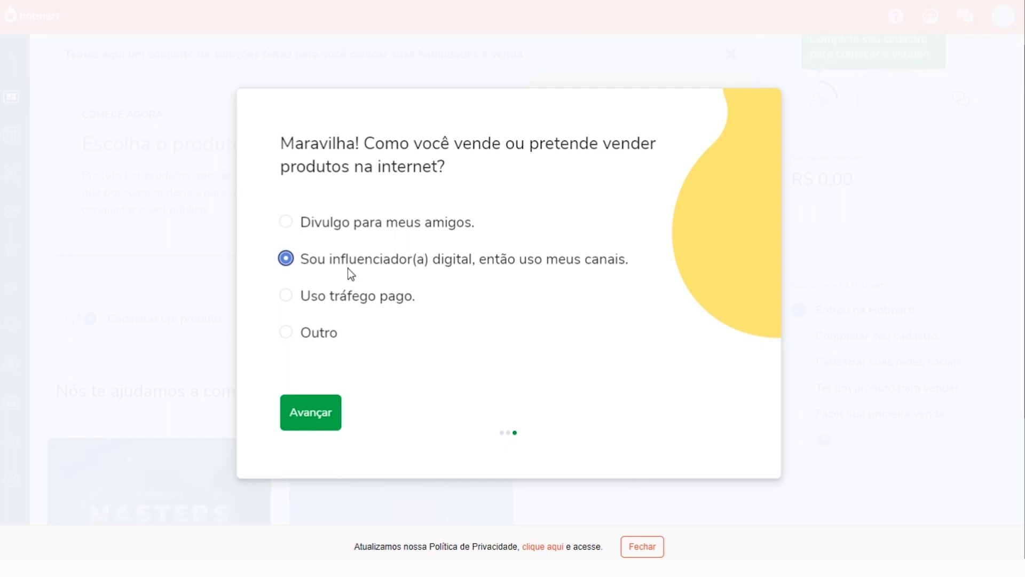
{"action": "left_click", "coordinate": [367, 299]}
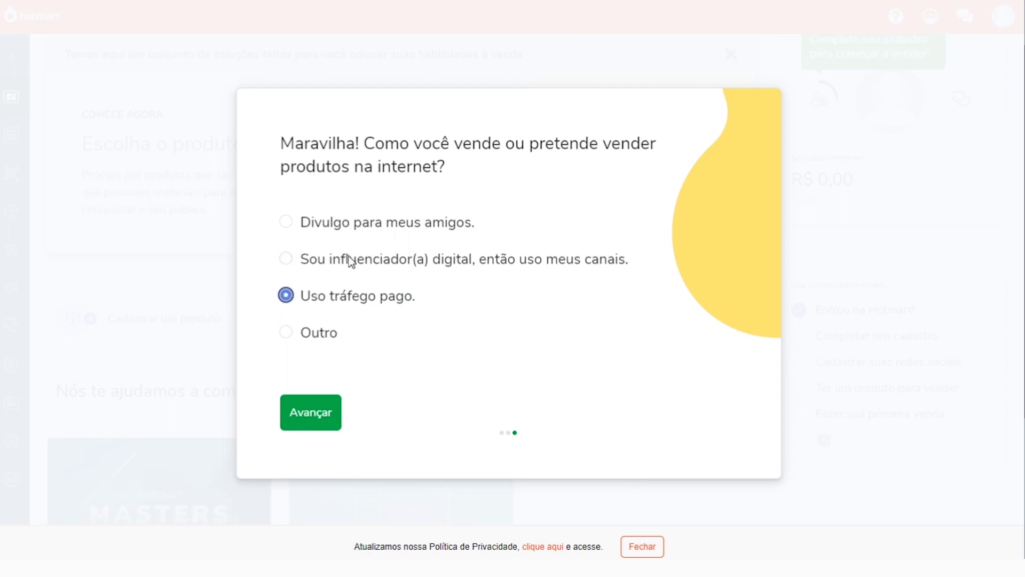
{"action": "left_click", "coordinate": [286, 331]}
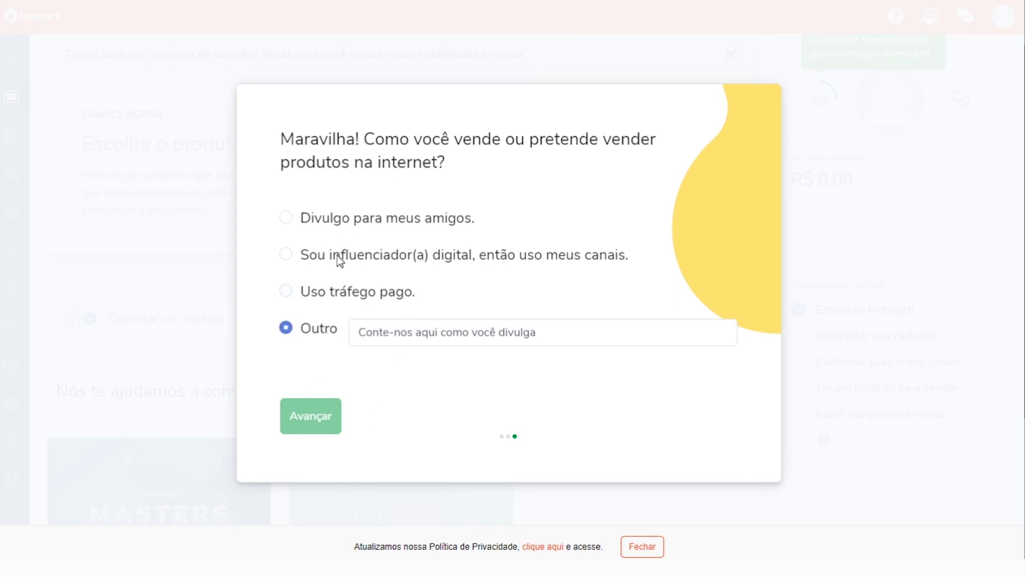
{"action": "left_click", "coordinate": [287, 217]}
{"action": "left_click", "coordinate": [320, 419]}
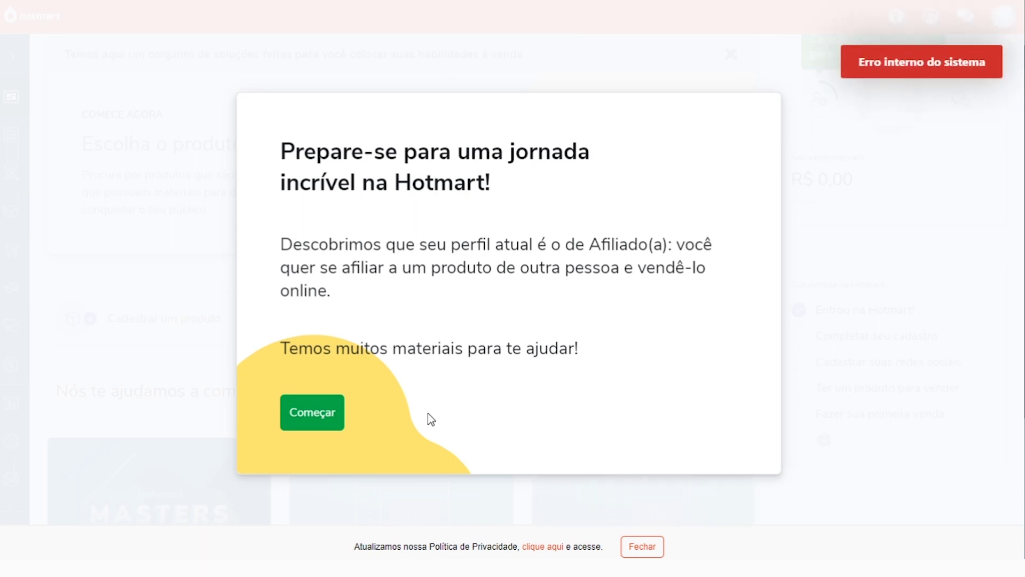
{"action": "left_click", "coordinate": [315, 417]}
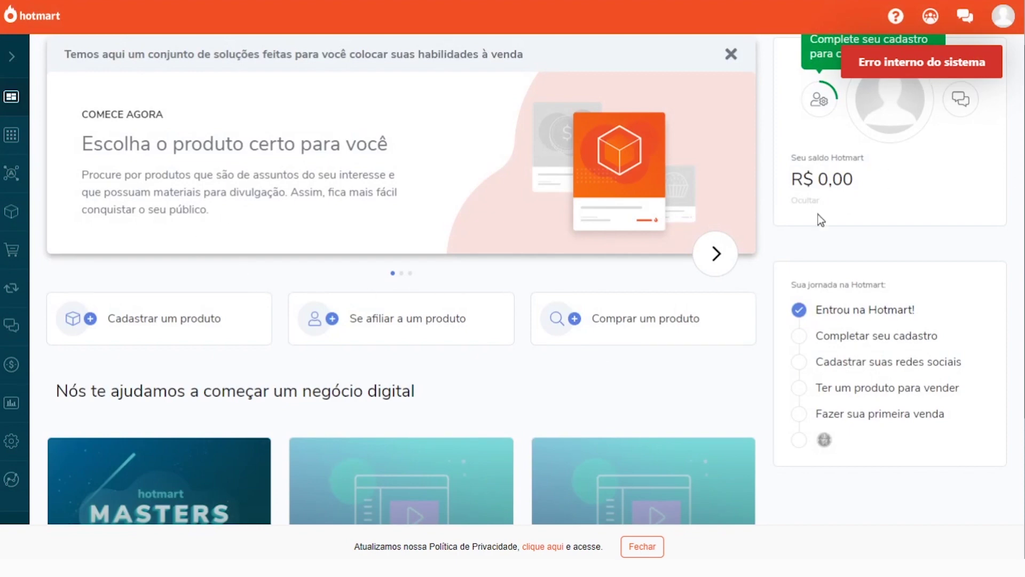
{"action": "scroll", "coordinate": [421, 43], "scroll_direction": "up", "scroll_amount": 1}
{"action": "scroll", "coordinate": [211, 185], "scroll_direction": "down", "scroll_amount": 1}
{"action": "scroll", "coordinate": [54, 128], "scroll_direction": "up", "scroll_amount": 1}
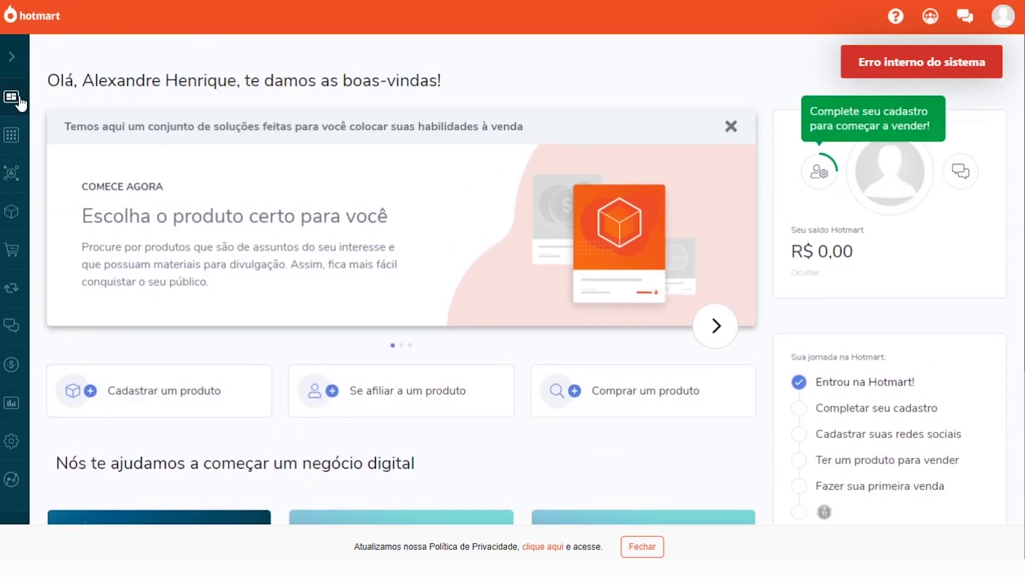
{"action": "left_click", "coordinate": [10, 140]}
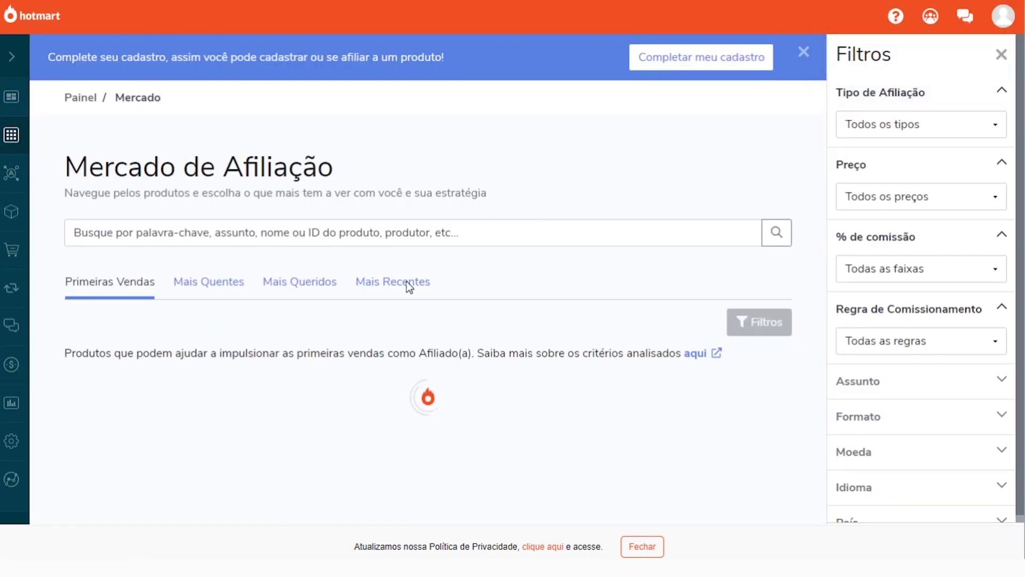
{"action": "scroll", "coordinate": [456, 298], "scroll_direction": "down", "scroll_amount": 5}
{"action": "scroll", "coordinate": [238, 257], "scroll_direction": "up", "scroll_amount": 5}
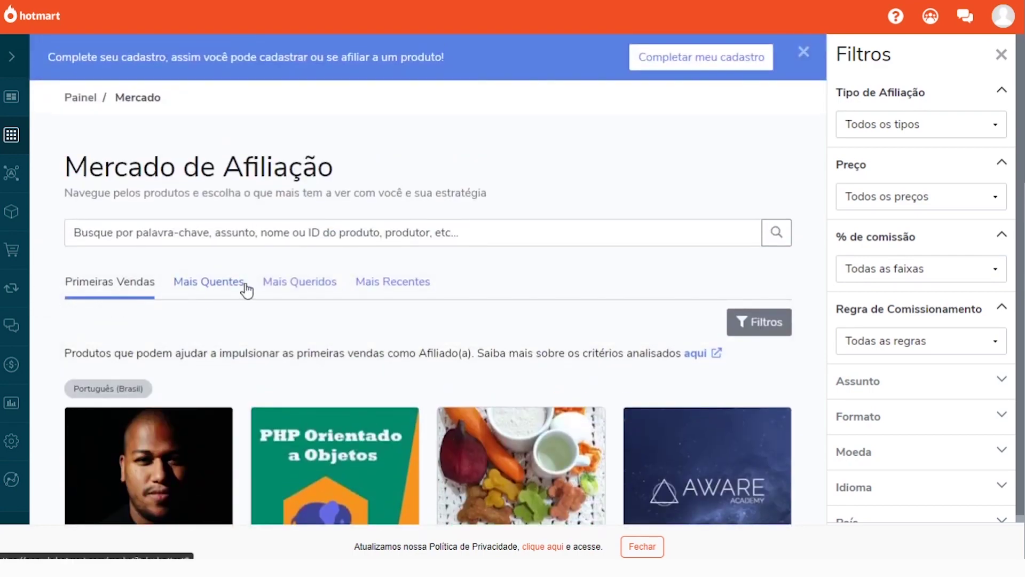
{"action": "left_click", "coordinate": [246, 291]}
{"action": "left_click", "coordinate": [33, 109]}
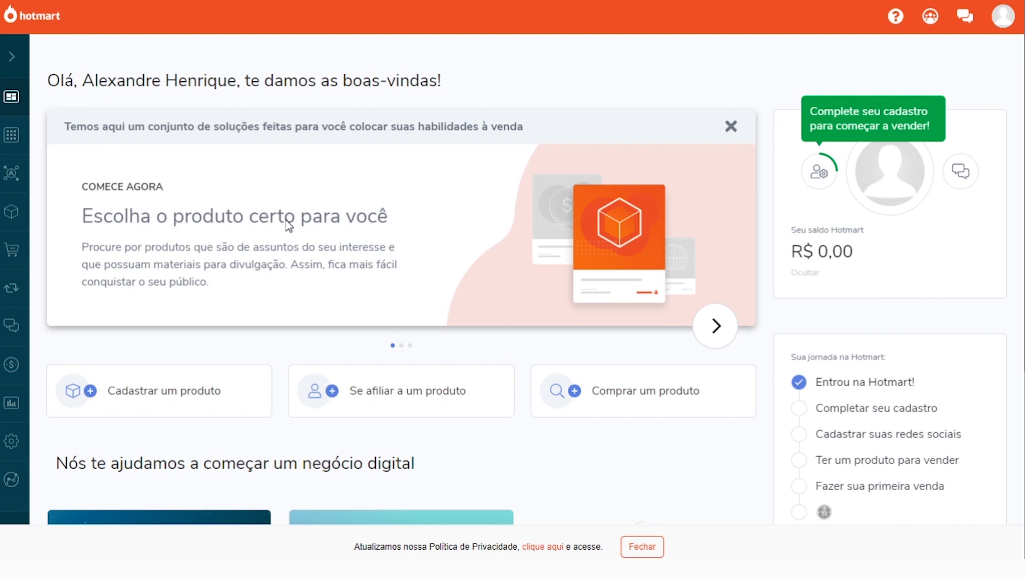
{"action": "left_click", "coordinate": [731, 126]}
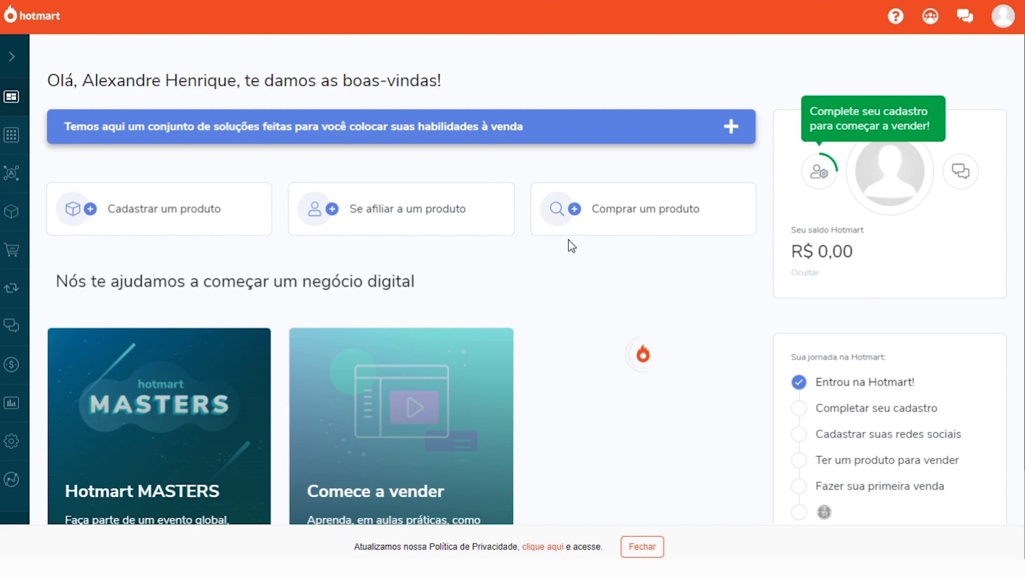
{"action": "double_click", "coordinate": [836, 251]}
{"action": "left_click", "coordinate": [838, 250]}
Open Mercado from the sidebar and browse the Primeiras Vendas product grid
{"action": "left_click", "coordinate": [15, 138]}
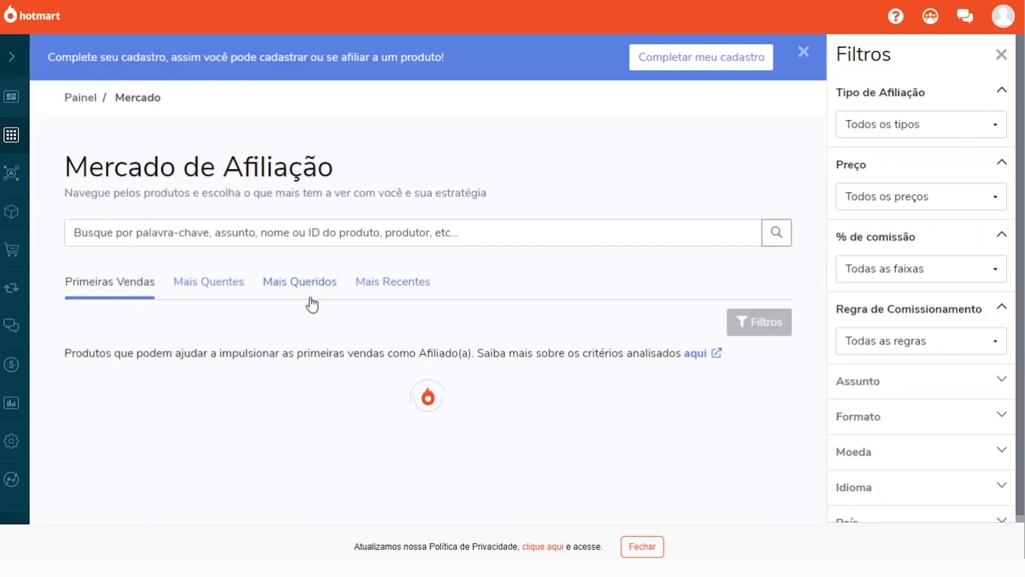
{"action": "scroll", "coordinate": [320, 289], "scroll_direction": "down", "scroll_amount": 8}
{"action": "scroll", "coordinate": [446, 250], "scroll_direction": "down", "scroll_amount": 10}
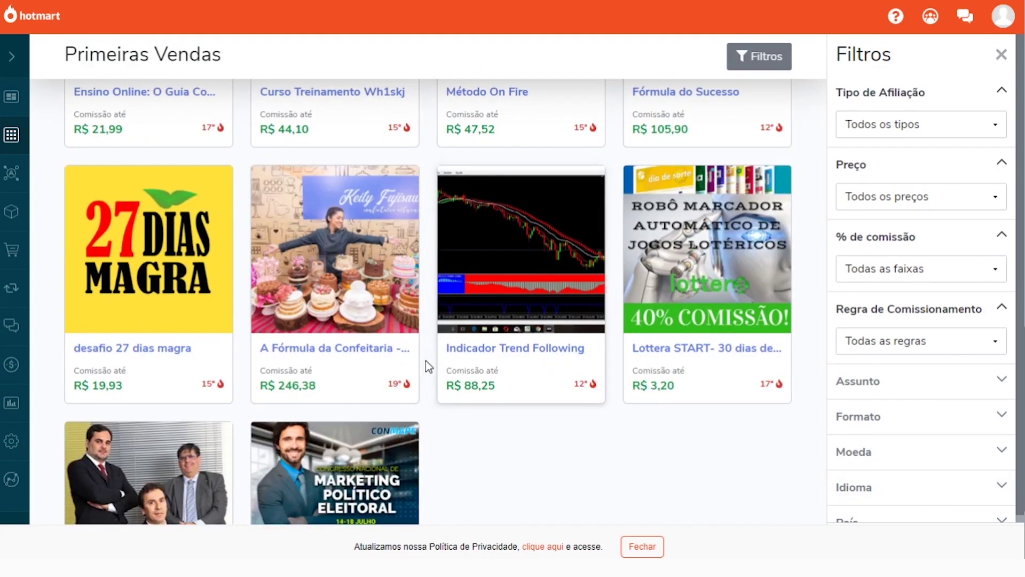
{"action": "scroll", "coordinate": [425, 361], "scroll_direction": "down", "scroll_amount": 2}
{"action": "scroll", "coordinate": [425, 331], "scroll_direction": "up", "scroll_amount": 7}
{"action": "scroll", "coordinate": [425, 297], "scroll_direction": "down", "scroll_amount": 7}
{"action": "scroll", "coordinate": [425, 297], "scroll_direction": "up", "scroll_amount": 20}
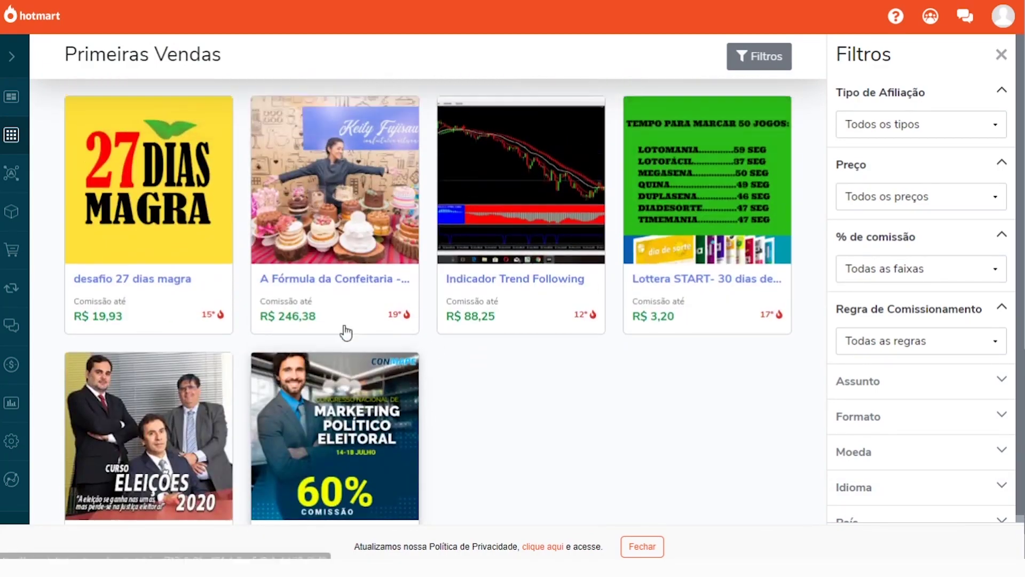
{"action": "scroll", "coordinate": [221, 292], "scroll_direction": "down", "scroll_amount": 5}
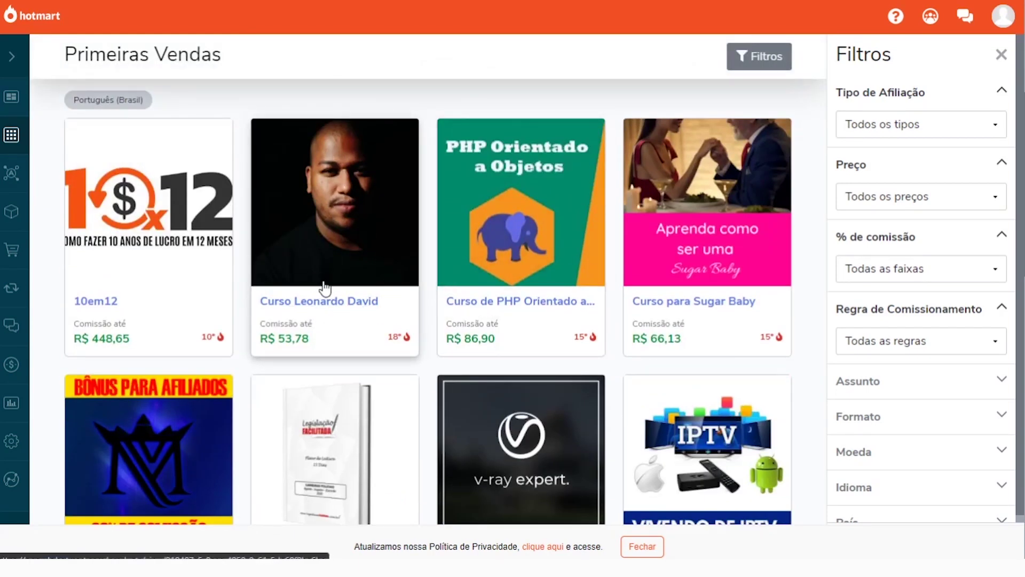
{"action": "scroll", "coordinate": [481, 304], "scroll_direction": "up", "scroll_amount": 5}
Switch to the Mais Quentes tab and scroll through the hottest products
{"action": "left_click", "coordinate": [209, 286]}
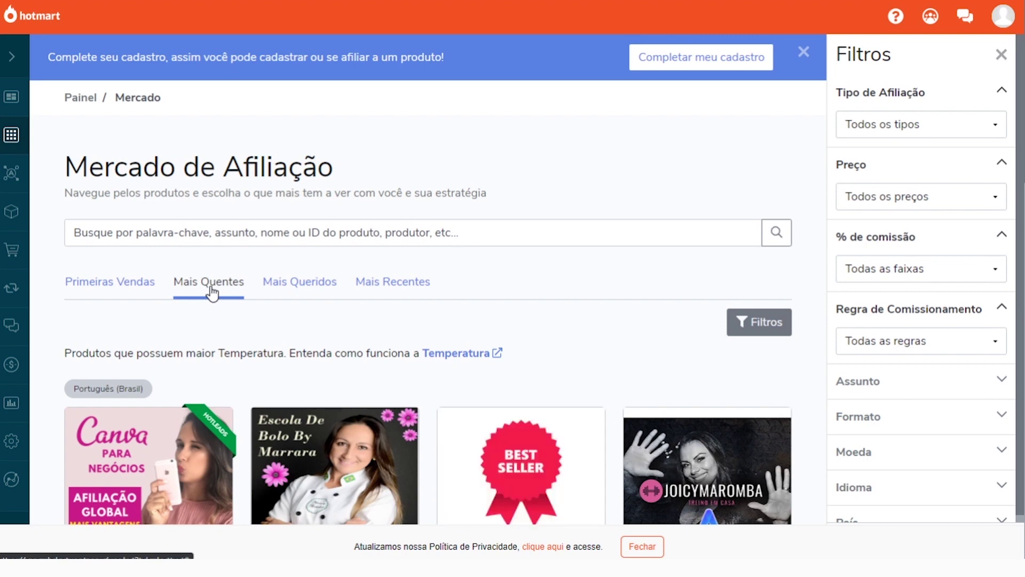
{"action": "scroll", "coordinate": [476, 289], "scroll_direction": "down", "scroll_amount": 3}
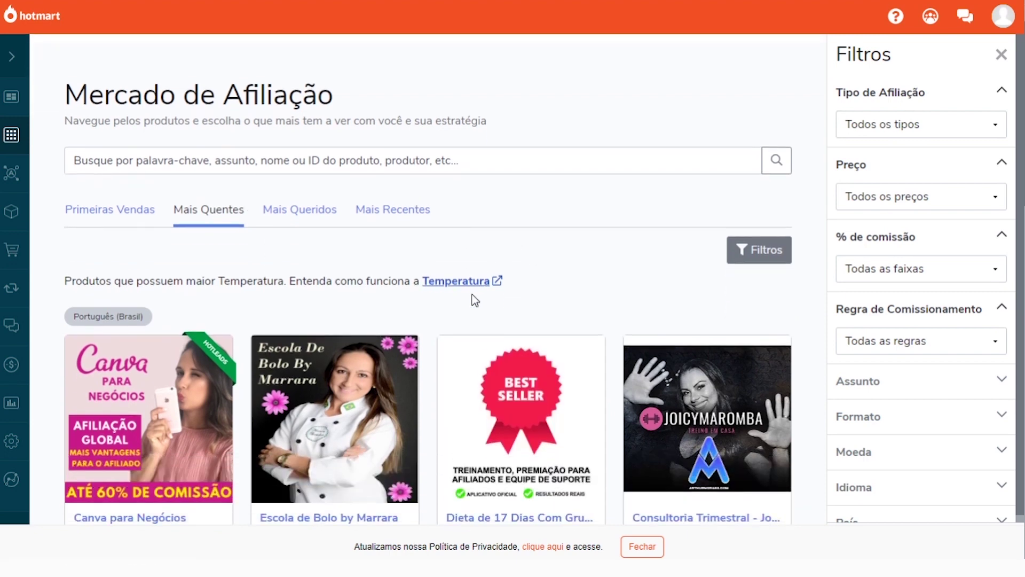
{"action": "scroll", "coordinate": [431, 312], "scroll_direction": "down", "scroll_amount": 1}
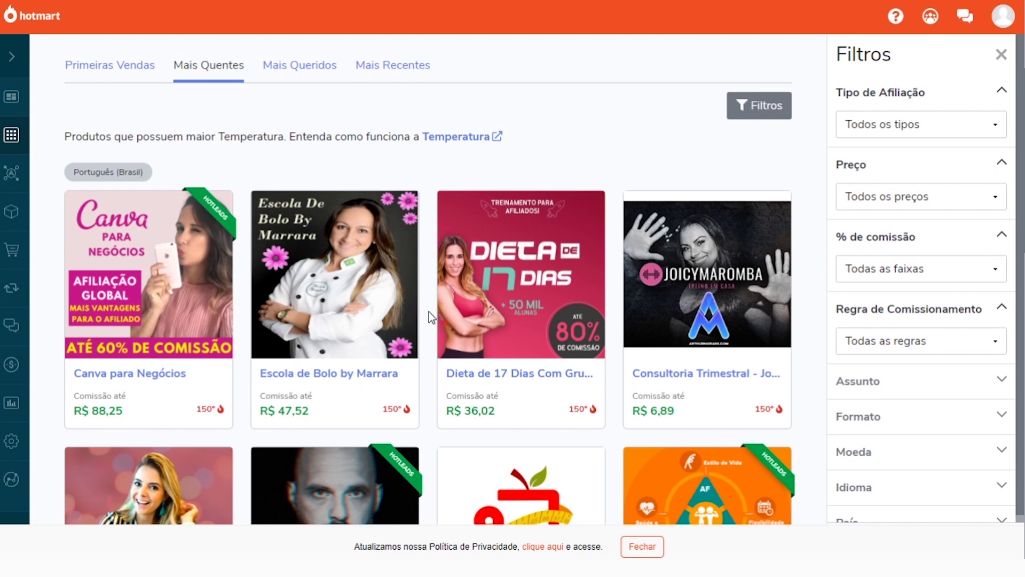
{"action": "scroll", "coordinate": [429, 312], "scroll_direction": "down", "scroll_amount": 2}
{"action": "scroll", "coordinate": [356, 286], "scroll_direction": "up", "scroll_amount": 1}
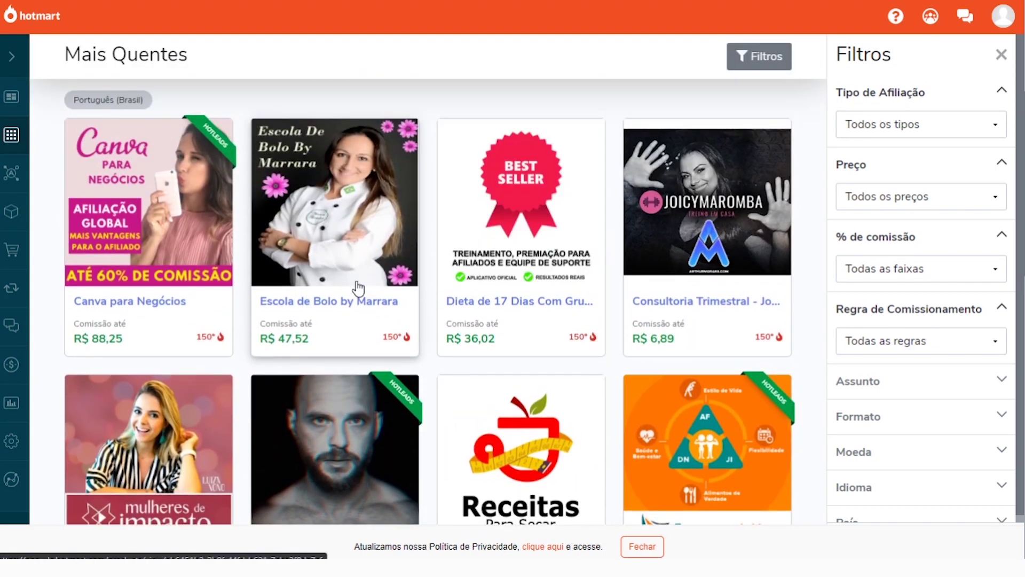
Open the Escola de Bolo by Marrara card and review its commission and registration notice
{"action": "left_click", "coordinate": [305, 267]}
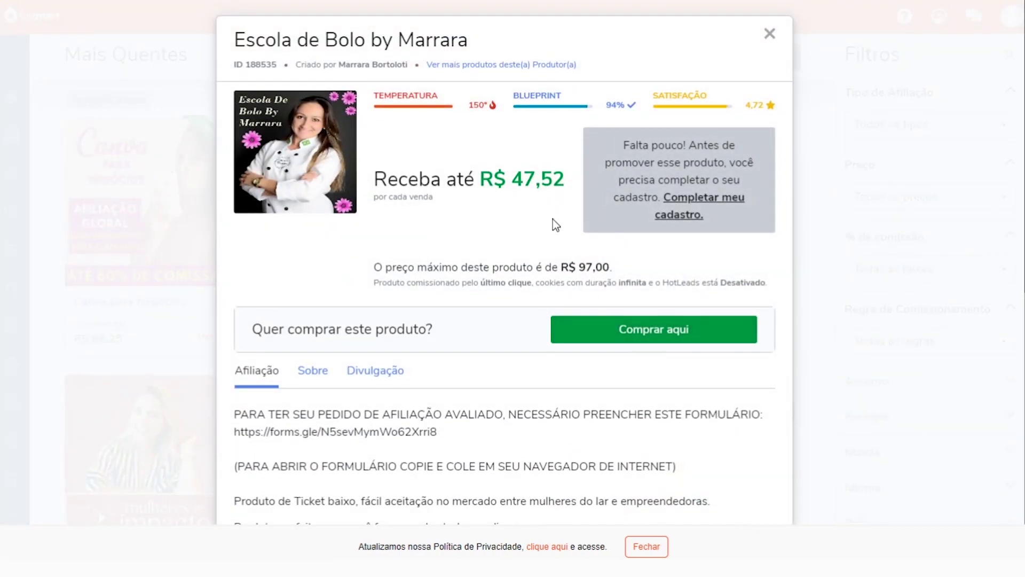
{"action": "scroll", "coordinate": [574, 259], "scroll_direction": "down", "scroll_amount": 10}
{"action": "scroll", "coordinate": [549, 238], "scroll_direction": "up", "scroll_amount": 9}
{"action": "scroll", "coordinate": [523, 240], "scroll_direction": "up", "scroll_amount": 1}
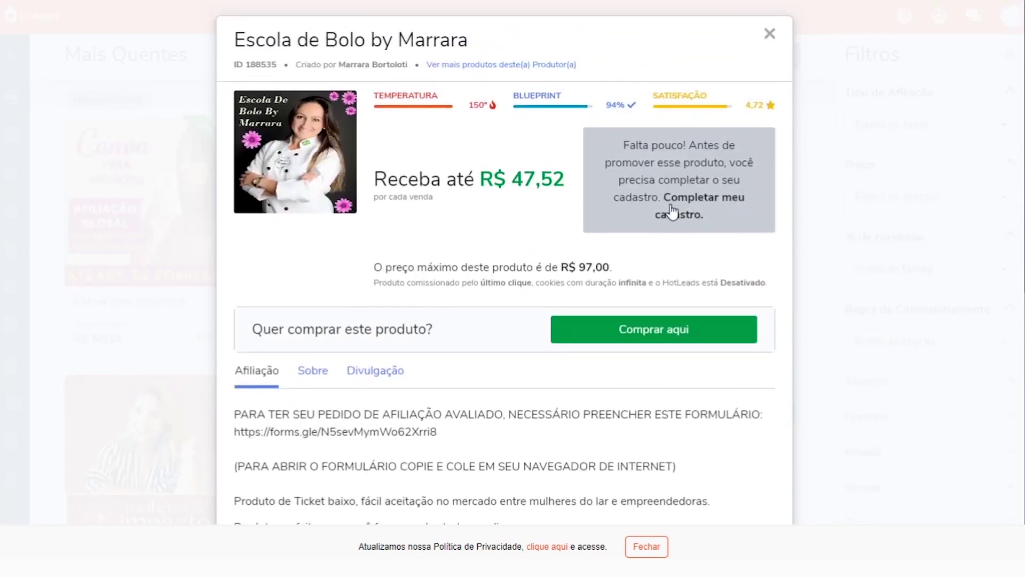
{"action": "left_click_drag", "start_coordinate": [637, 145], "coordinate": [700, 163]}
{"action": "left_click", "coordinate": [641, 160]}
{"action": "left_click_drag", "start_coordinate": [625, 179], "coordinate": [725, 179]}
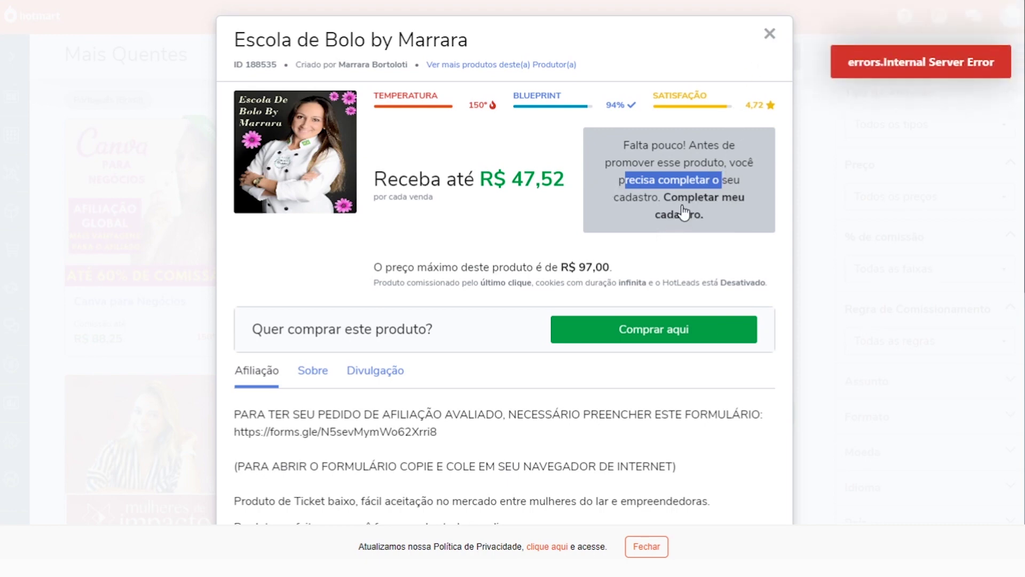
Go to Completar meu cadastro and pick a Data de Nascimento from the calendar
{"action": "left_click", "coordinate": [702, 193]}
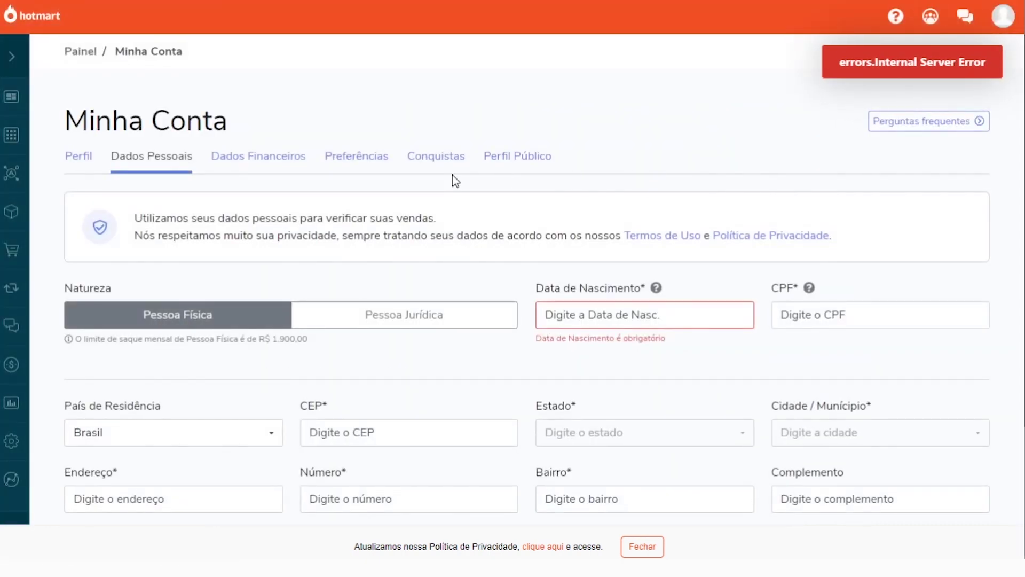
{"action": "scroll", "coordinate": [453, 182], "scroll_direction": "down", "scroll_amount": 3}
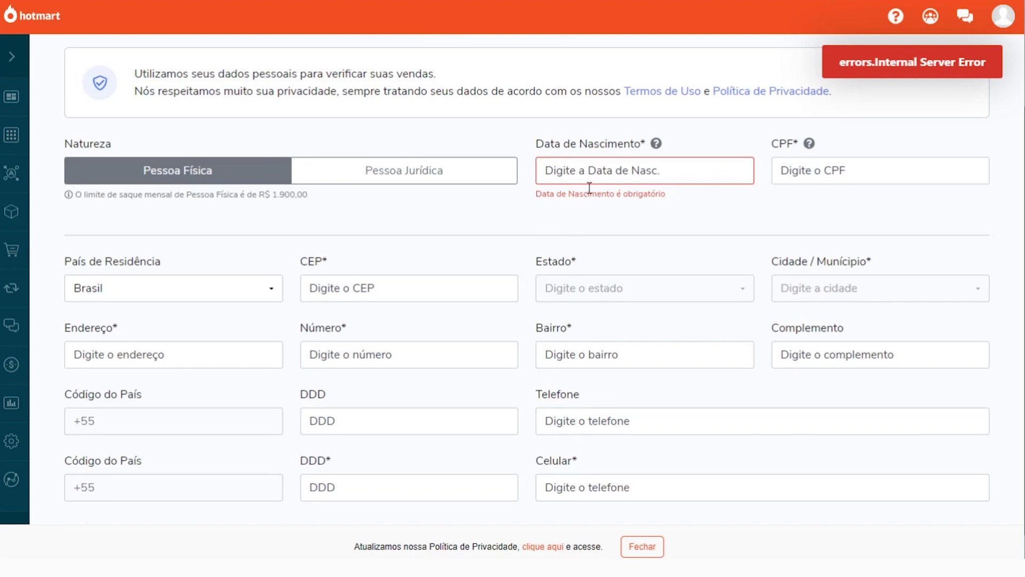
{"action": "left_click", "coordinate": [570, 171]}
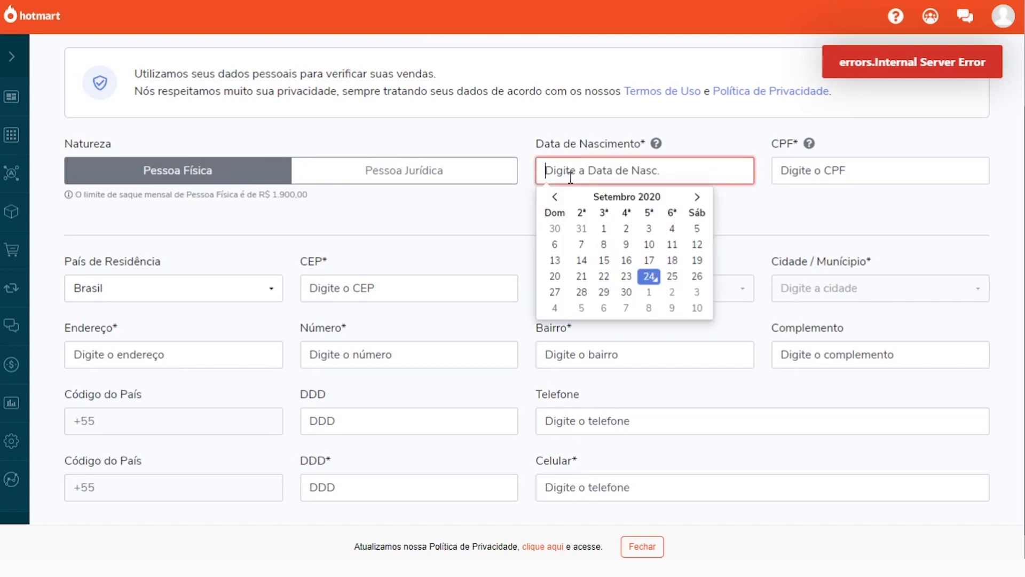
{"action": "left_click", "coordinate": [603, 262]}
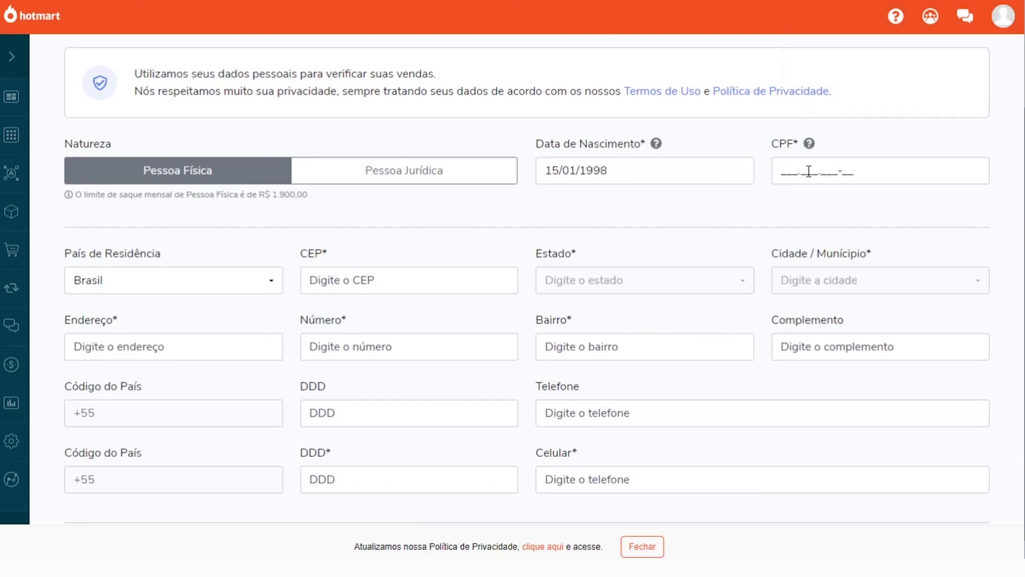
{"action": "left_click", "coordinate": [807, 171]}
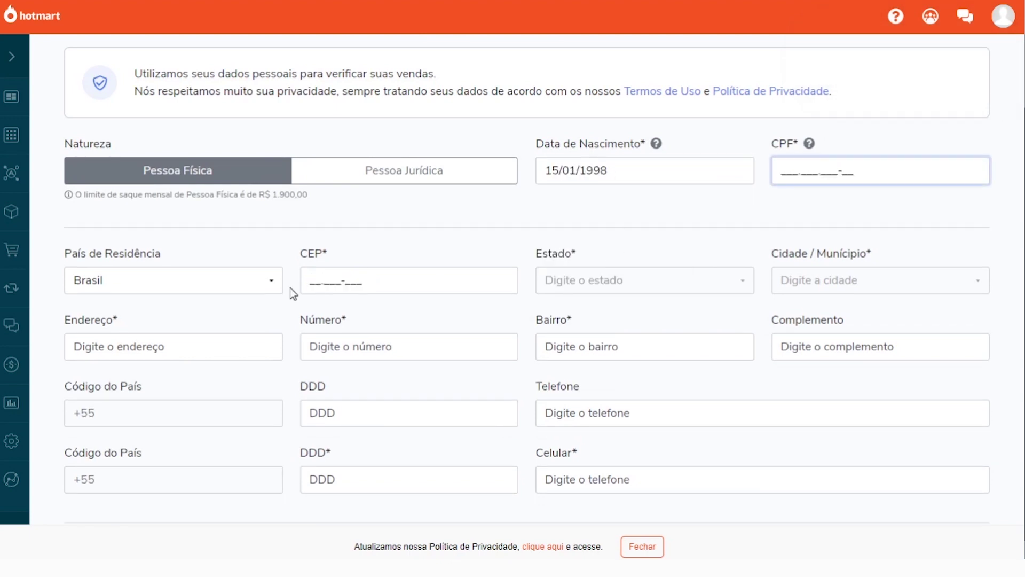
Keep Brasil as country of residence and try the CEP postal code field
{"action": "scroll", "coordinate": [137, 285], "scroll_direction": "down", "scroll_amount": 1}
{"action": "left_click", "coordinate": [140, 246]}
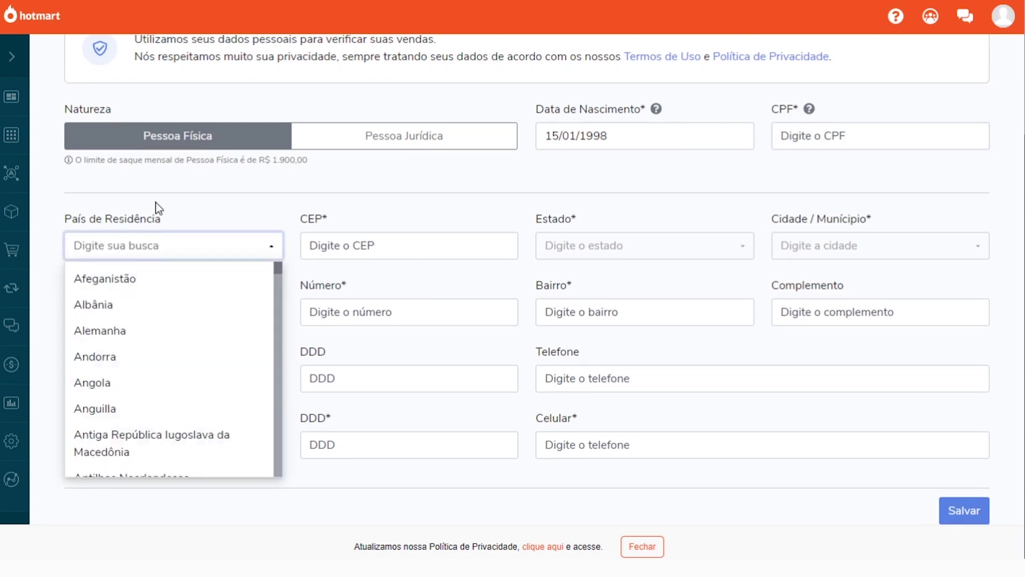
{"action": "left_click", "coordinate": [152, 245]}
{"action": "left_click", "coordinate": [346, 247]}
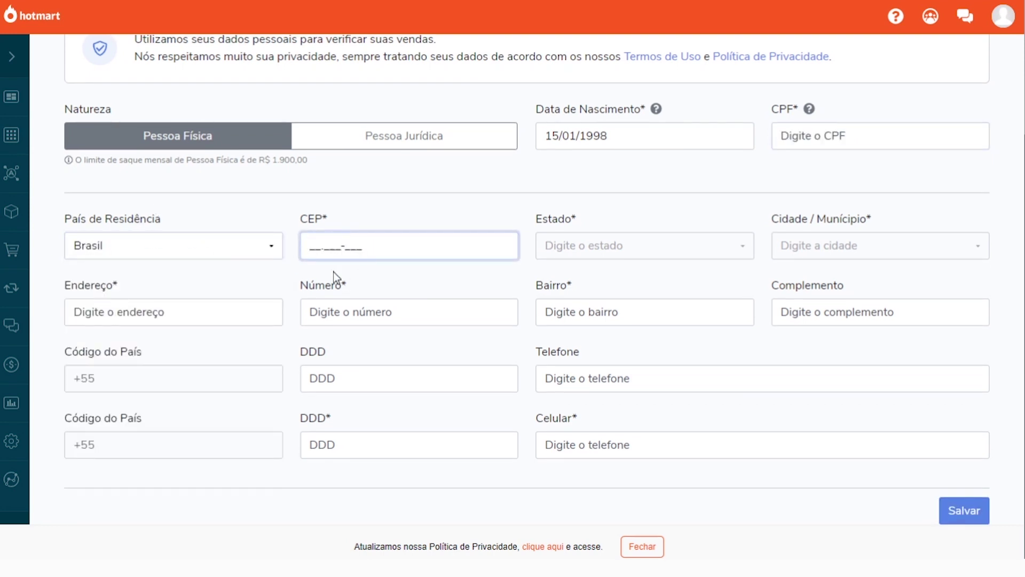
{"action": "left_click", "coordinate": [534, 243]}
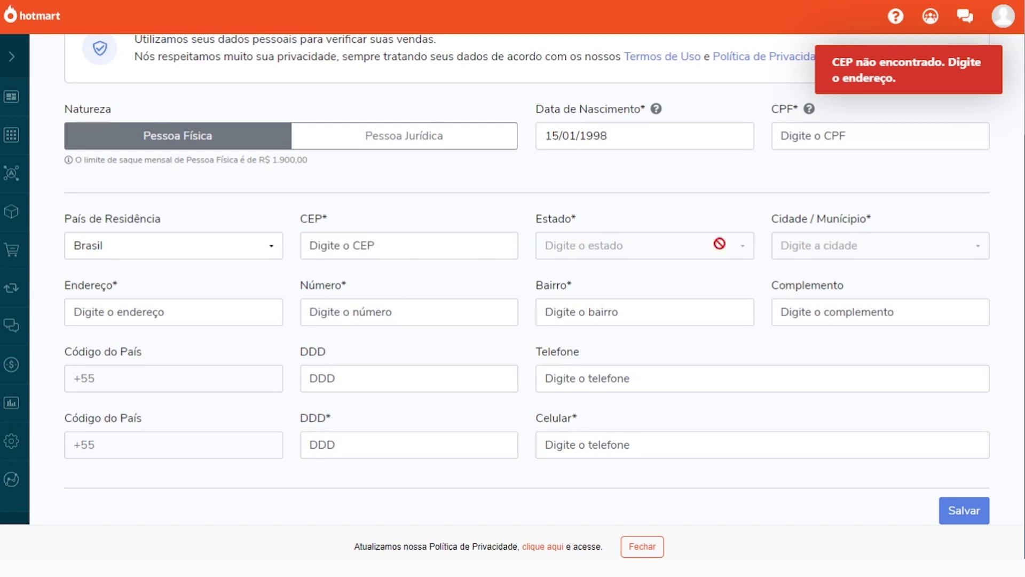
{"action": "left_click", "coordinate": [350, 247]}
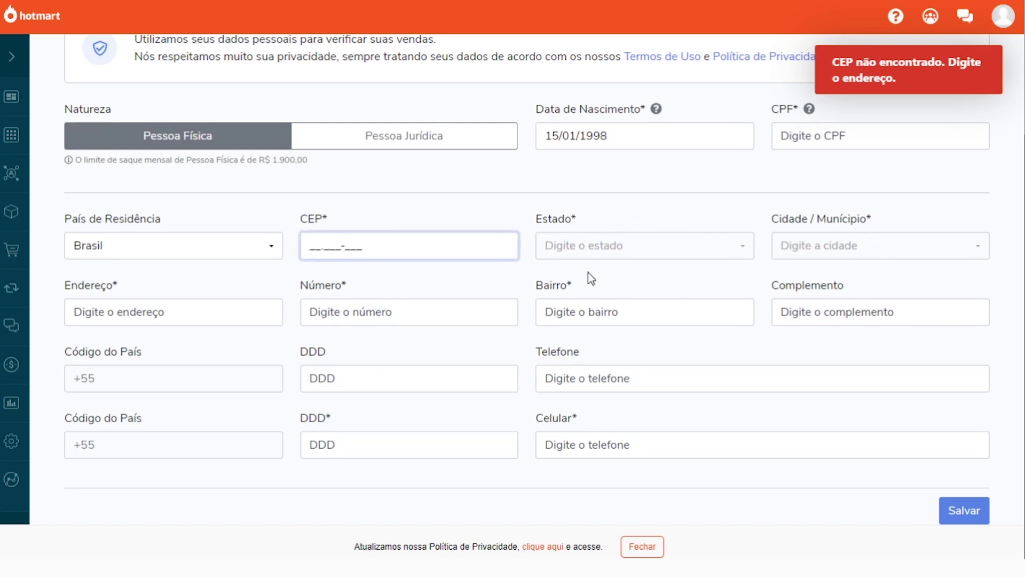
Step through the street, complement, phone and mobile fields, then return to CEP
{"action": "left_click", "coordinate": [122, 313]}
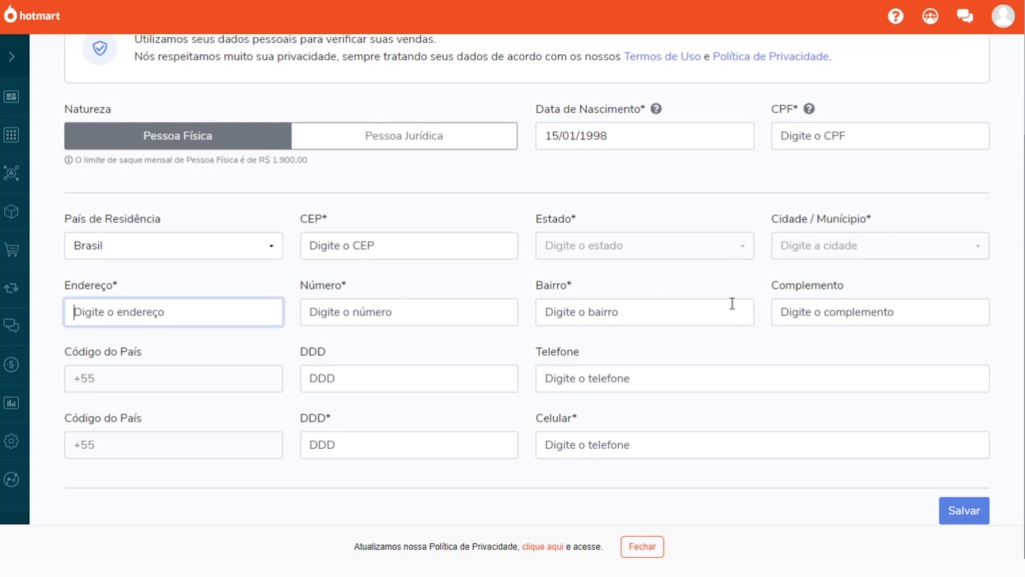
{"action": "left_click", "coordinate": [838, 313]}
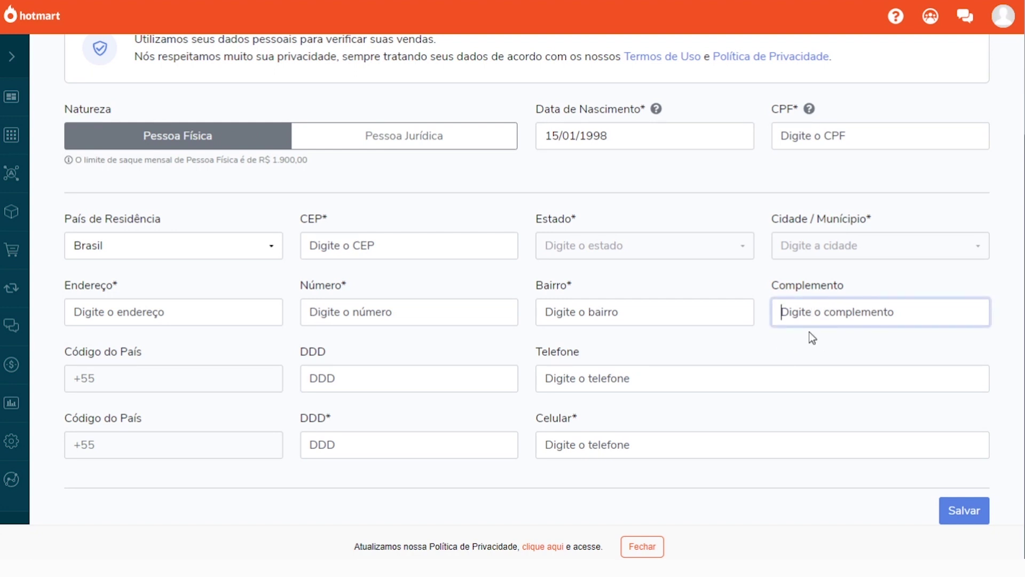
{"action": "left_click_drag", "start_coordinate": [804, 343], "coordinate": [537, 345]}
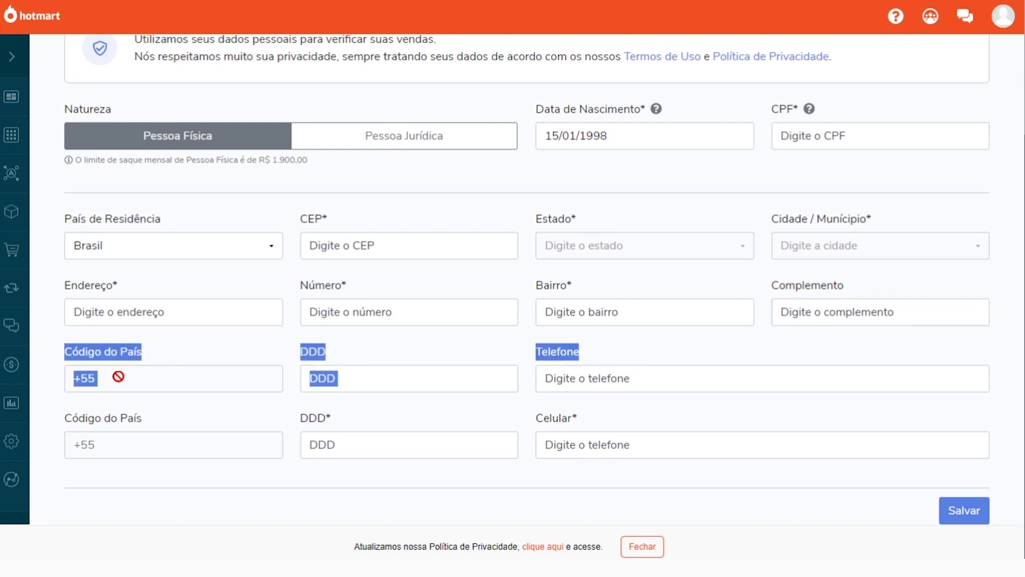
{"action": "left_click", "coordinate": [330, 382]}
{"action": "left_click", "coordinate": [617, 389]}
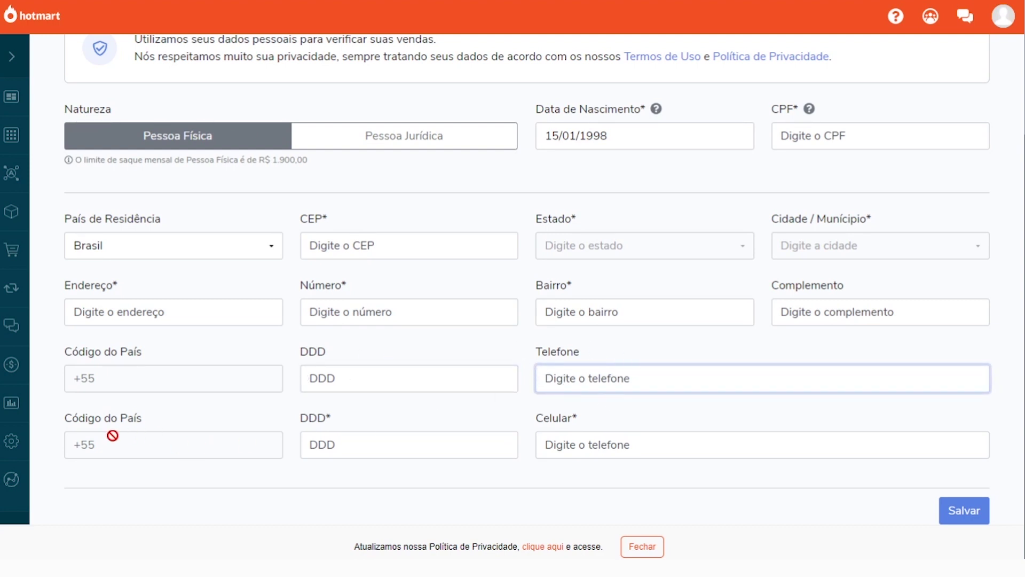
{"action": "left_click", "coordinate": [398, 376]}
{"action": "left_click", "coordinate": [582, 378]}
{"action": "left_click", "coordinate": [341, 444]}
{"action": "left_click", "coordinate": [593, 444]}
{"action": "scroll", "coordinate": [614, 398], "scroll_direction": "up", "scroll_amount": 3}
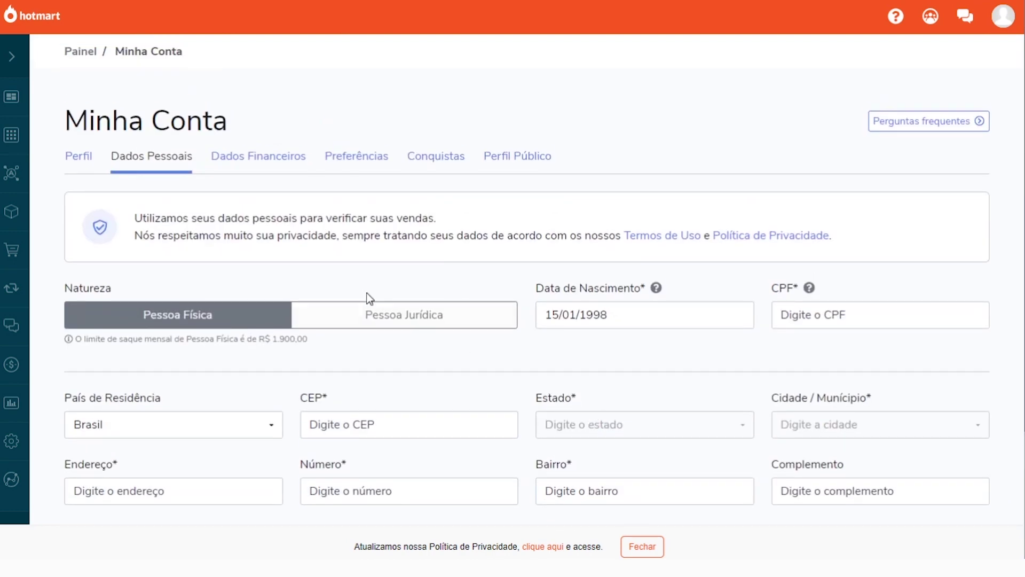
{"action": "scroll", "coordinate": [367, 298], "scroll_direction": "down", "scroll_amount": 3}
{"action": "left_click", "coordinate": [365, 279]}
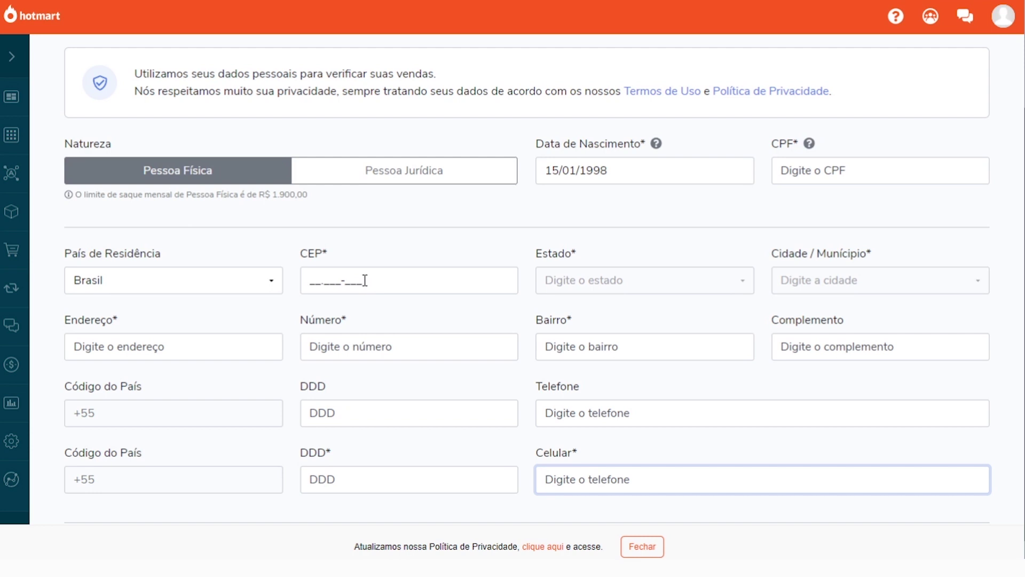
{"action": "scroll", "coordinate": [110, 238], "scroll_direction": "up", "scroll_amount": 3}
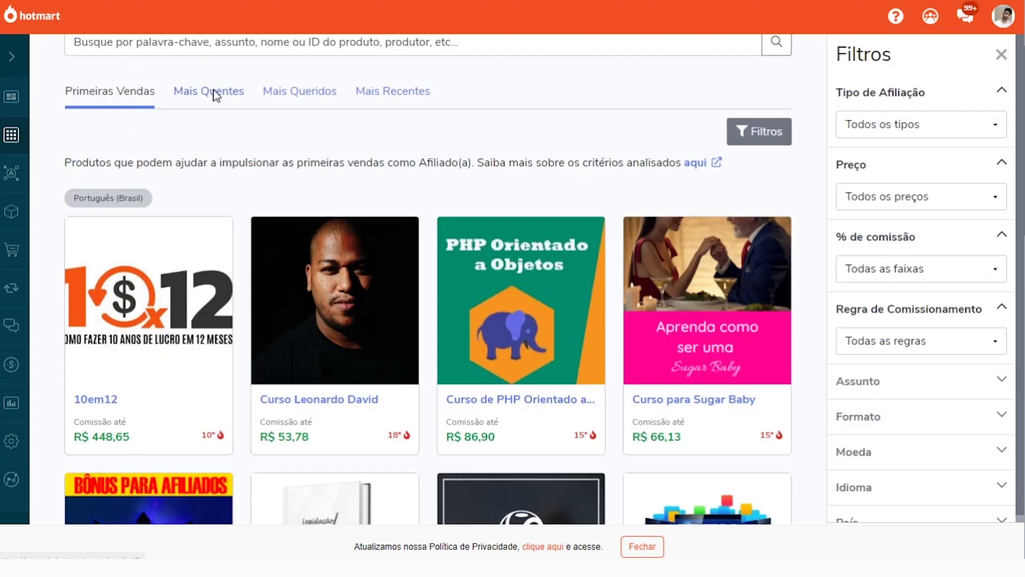
Switch to the Mais Quentes ranking and open the Receitas Para Secar em 30 Dias 2.0 details
{"action": "left_click", "coordinate": [215, 95]}
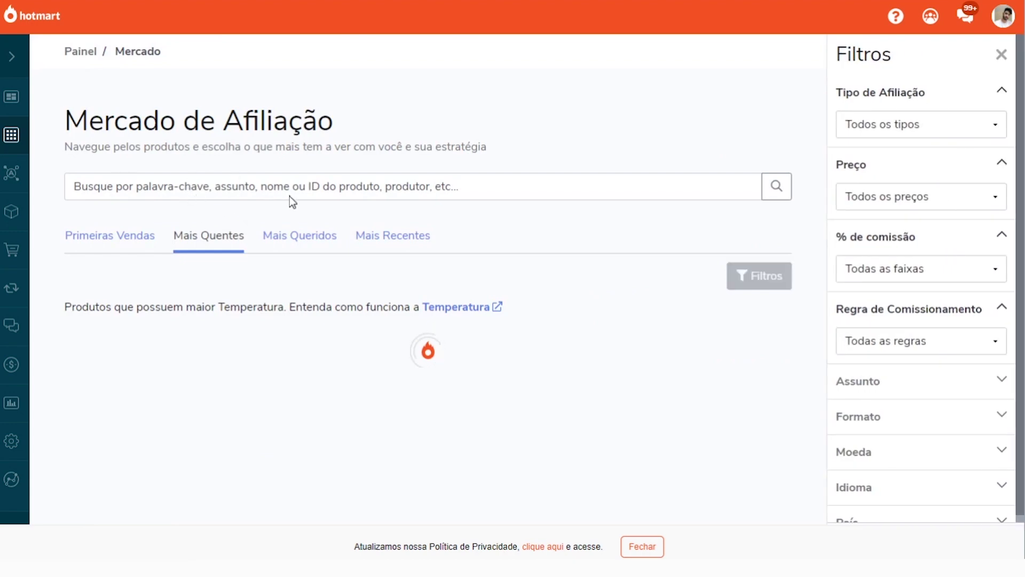
{"action": "scroll", "coordinate": [294, 222], "scroll_direction": "down", "scroll_amount": 4}
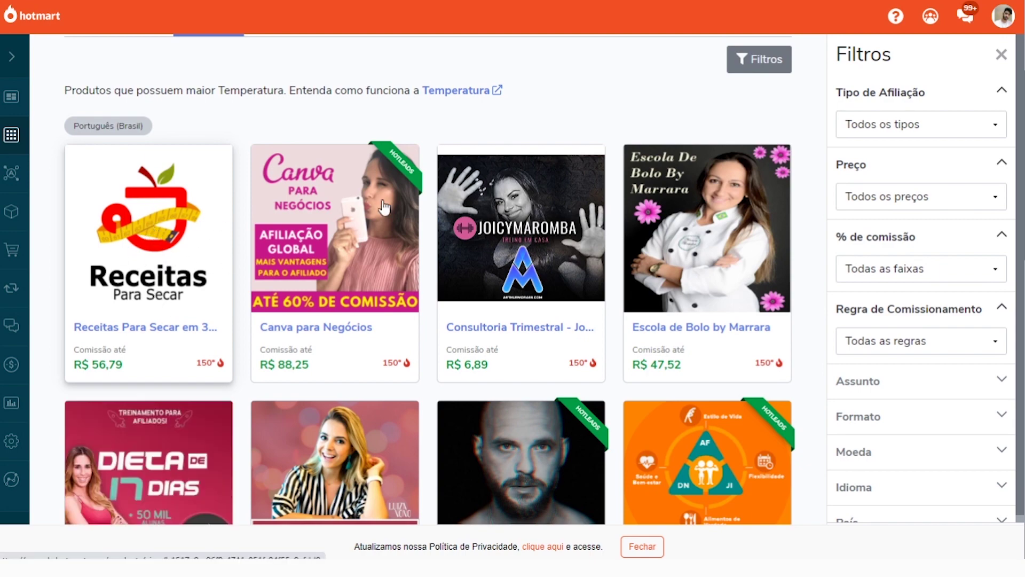
{"action": "left_click", "coordinate": [137, 245]}
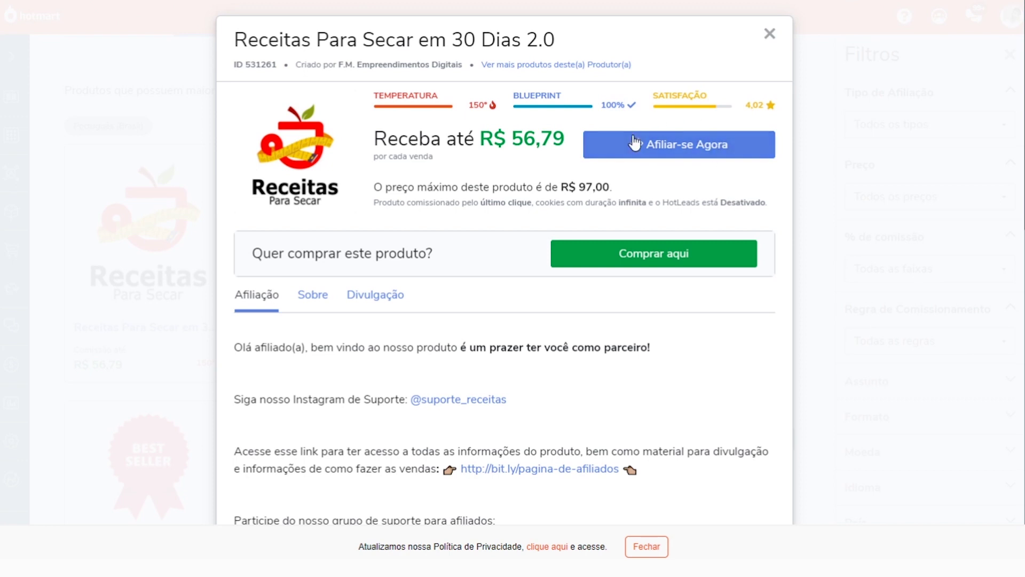
Affiliate to Receitas Para Secar em 30 Dias 2.0, agreeing to the rules with Sim, me afiliar
{"action": "left_click", "coordinate": [709, 155]}
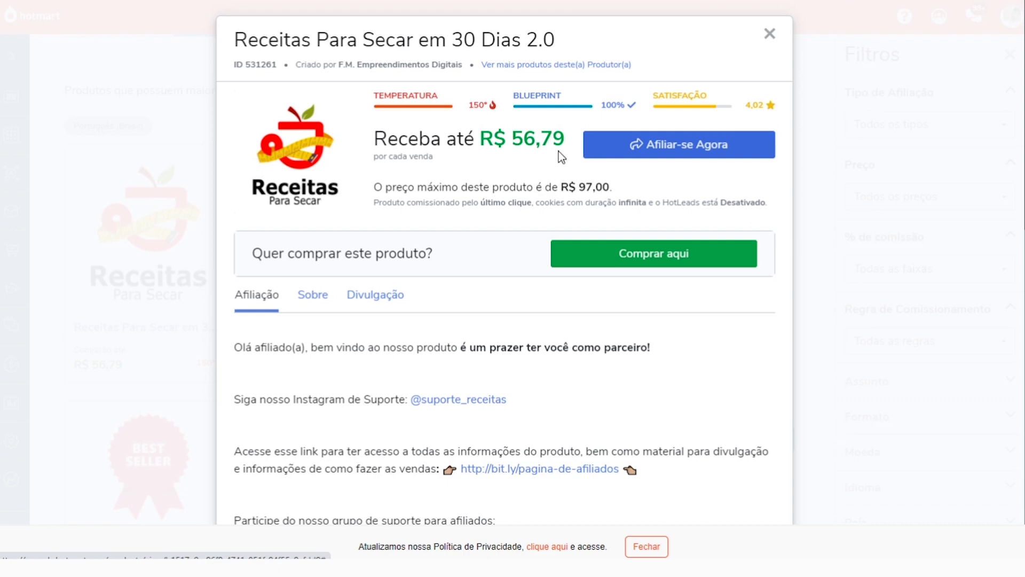
{"action": "left_click", "coordinate": [636, 154]}
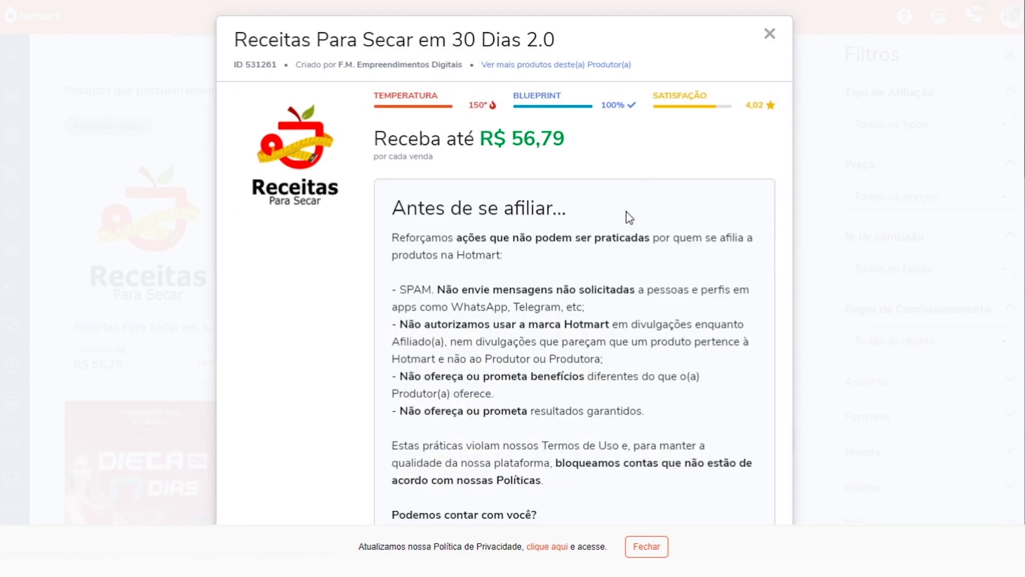
{"action": "scroll", "coordinate": [642, 191], "scroll_direction": "down", "scroll_amount": 7}
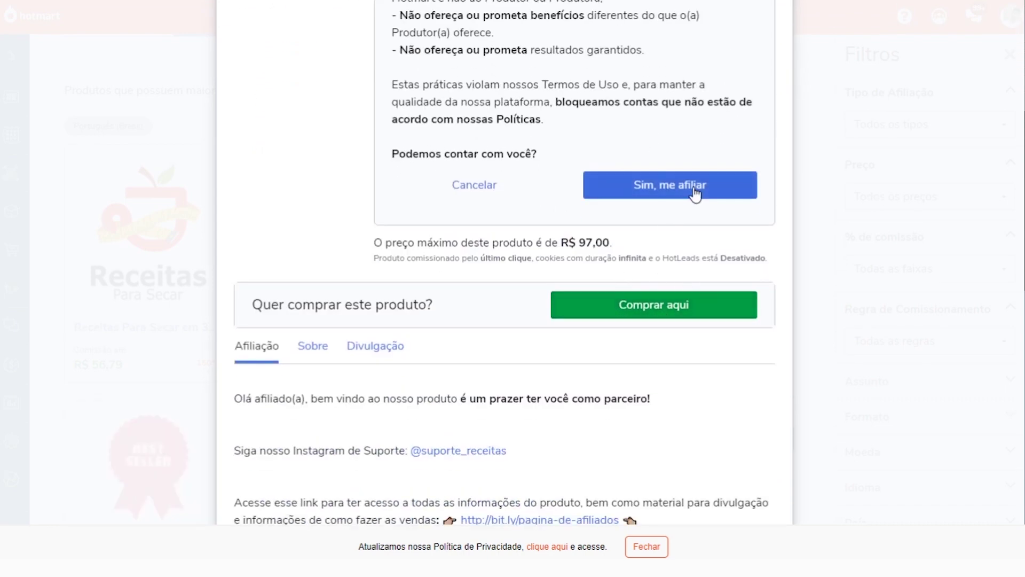
{"action": "left_click", "coordinate": [695, 193]}
{"action": "scroll", "coordinate": [561, 242], "scroll_direction": "up", "scroll_amount": 5}
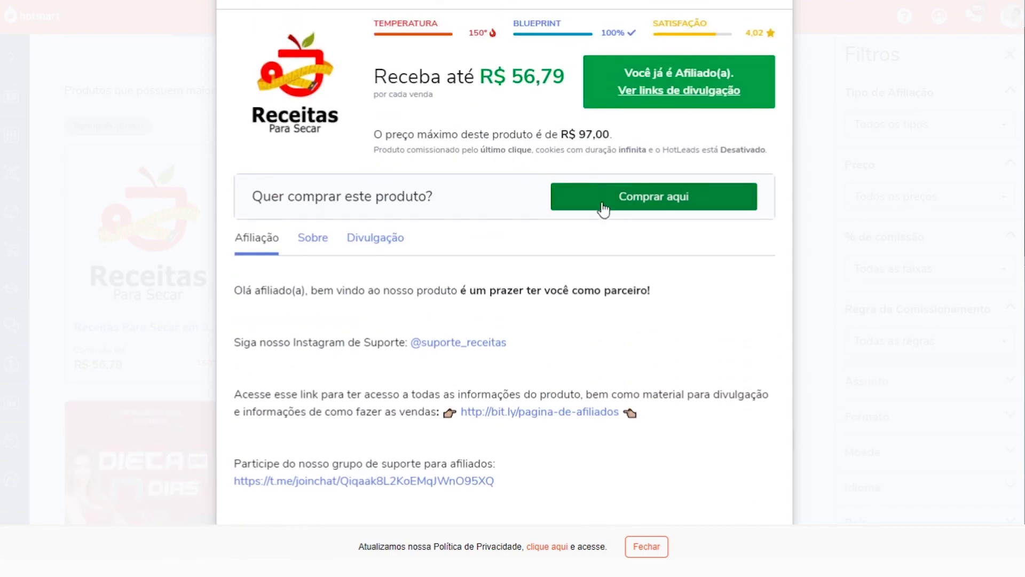
{"action": "scroll", "coordinate": [654, 101], "scroll_direction": "up", "scroll_amount": 2}
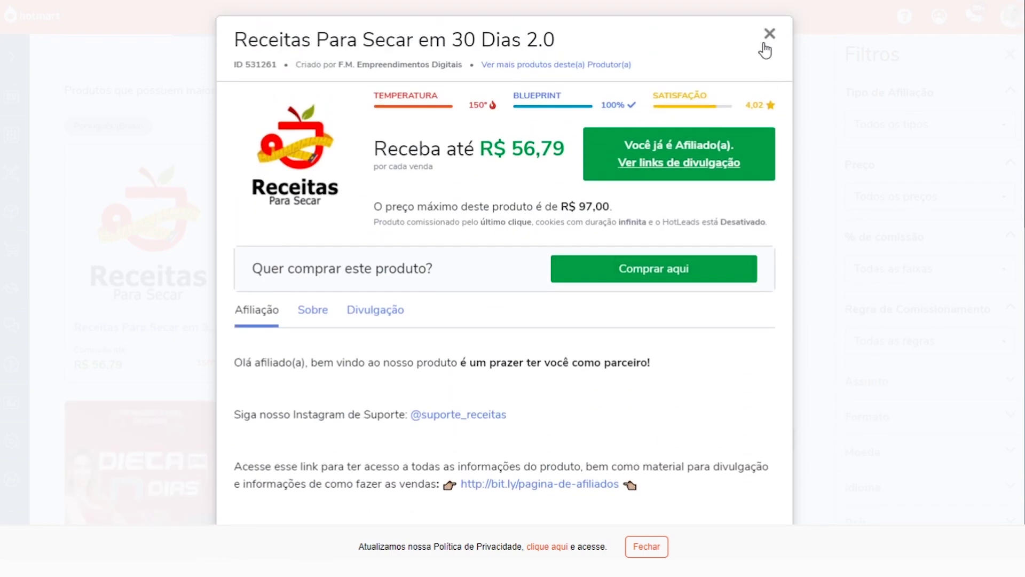
Close the product details to return to the Mais Quentes product list
{"action": "left_click", "coordinate": [759, 45]}
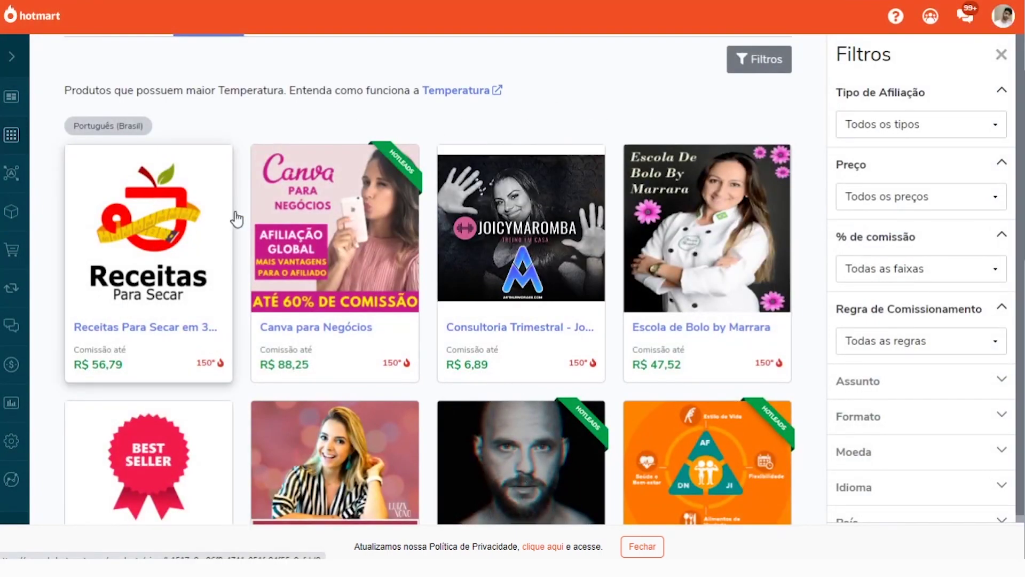
{"action": "left_click", "coordinate": [188, 230]}
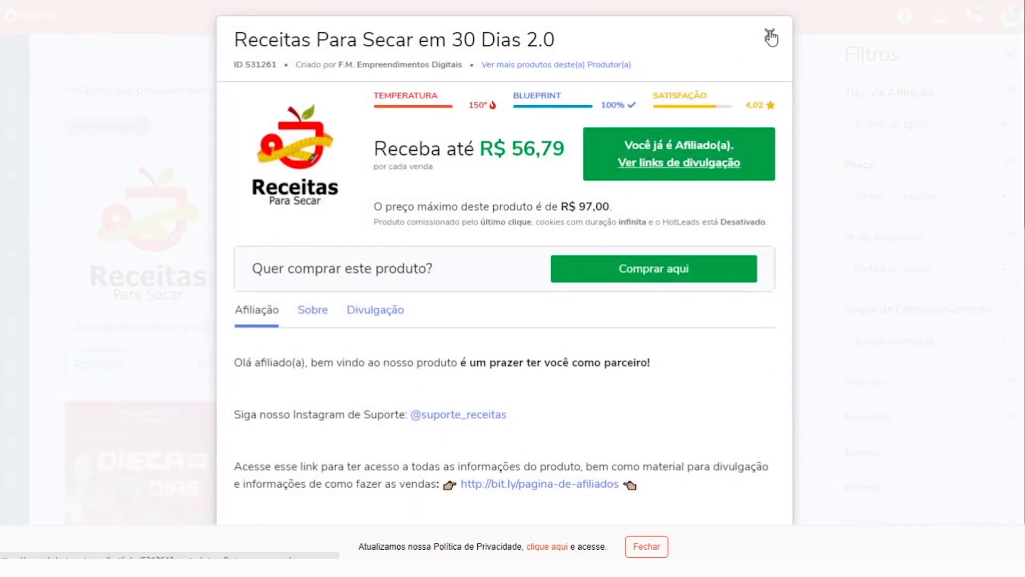
{"action": "left_click", "coordinate": [769, 36]}
{"action": "scroll", "coordinate": [401, 272], "scroll_direction": "down", "scroll_amount": 1}
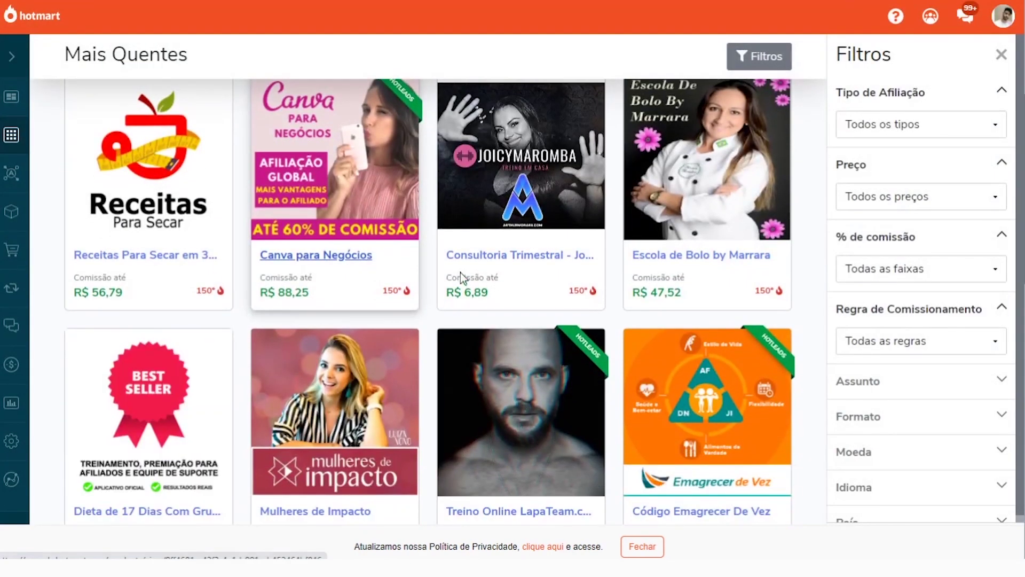
Open the Treino Online LapaTeam.com product details from the marketplace grid
{"action": "scroll", "coordinate": [728, 273], "scroll_direction": "up", "scroll_amount": 1}
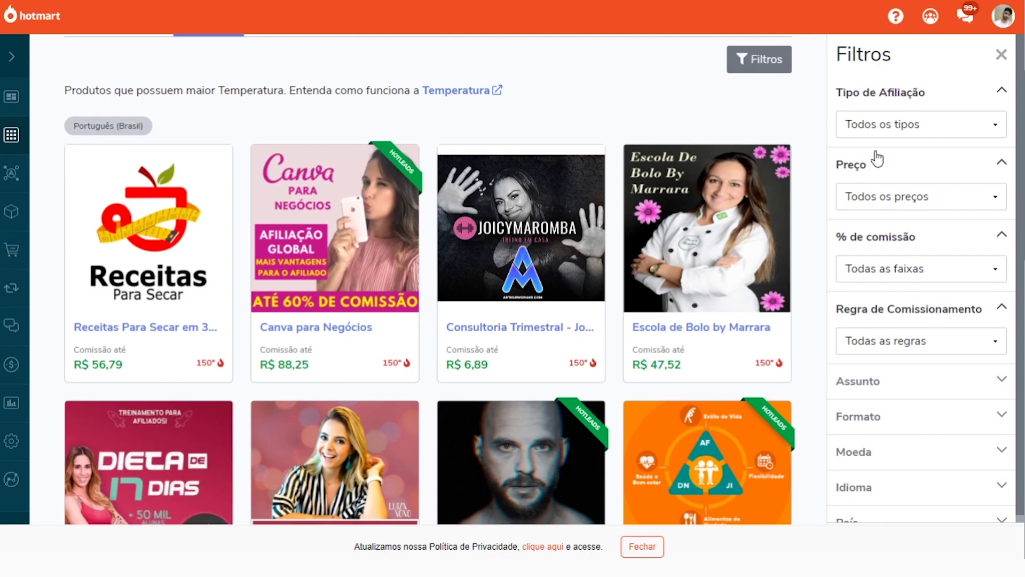
{"action": "scroll", "coordinate": [540, 201], "scroll_direction": "down", "scroll_amount": 4}
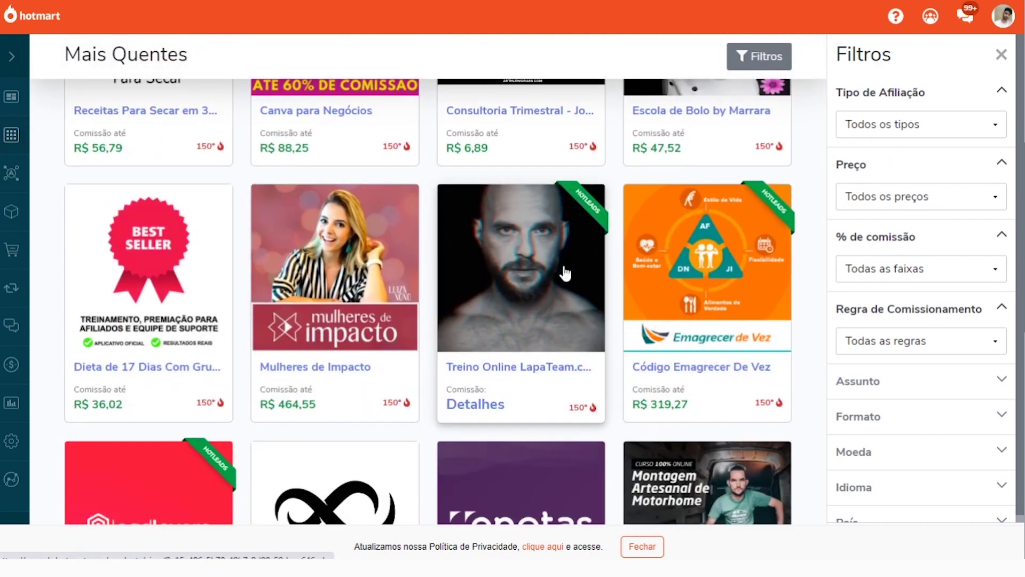
{"action": "left_click", "coordinate": [540, 256]}
{"action": "scroll", "coordinate": [559, 199], "scroll_direction": "up", "scroll_amount": 3}
Send the Solicitar Afiliação request with Sim, enviar pedido, then close the details
{"action": "left_click", "coordinate": [667, 143]}
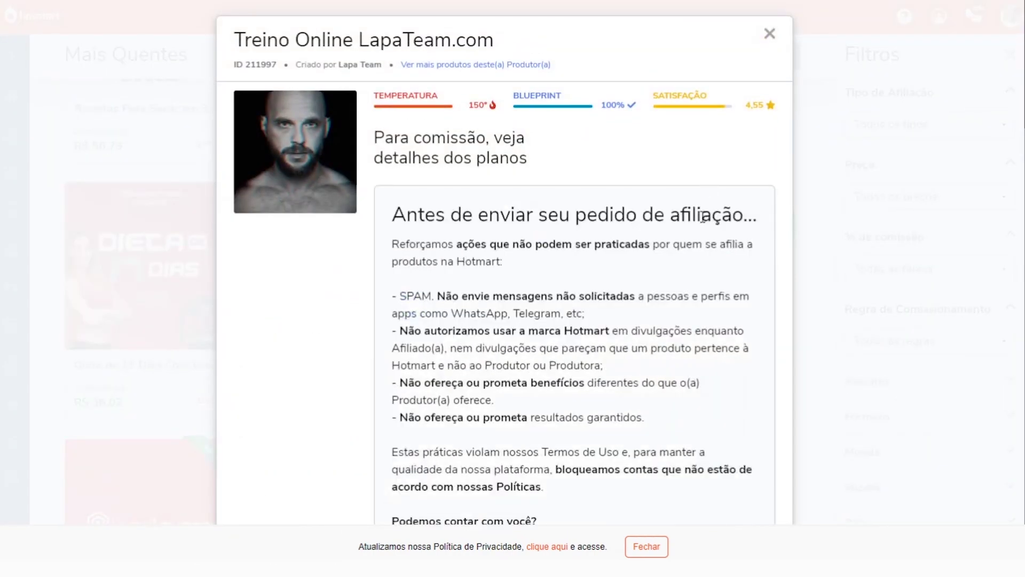
{"action": "scroll", "coordinate": [694, 222], "scroll_direction": "down", "scroll_amount": 5}
{"action": "left_click", "coordinate": [663, 264]}
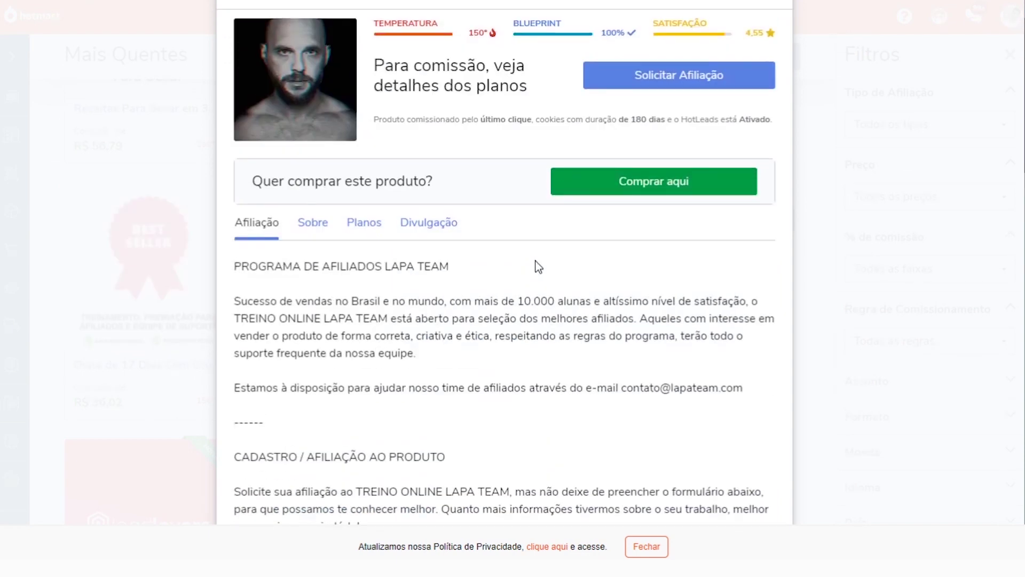
{"action": "scroll", "coordinate": [627, 197], "scroll_direction": "up", "scroll_amount": 2}
{"action": "left_click_drag", "start_coordinate": [610, 146], "coordinate": [761, 149]}
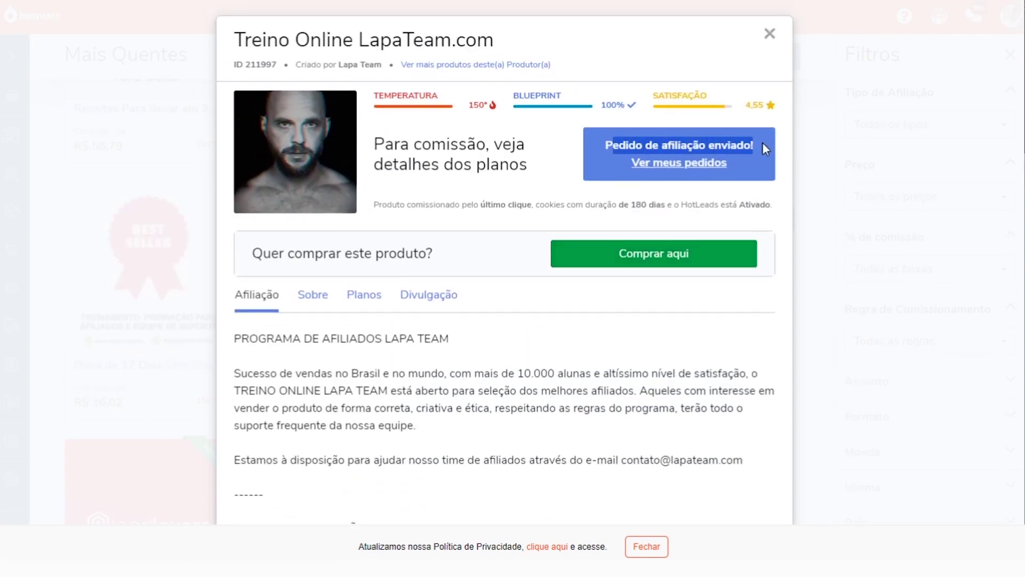
{"action": "left_click", "coordinate": [615, 144]}
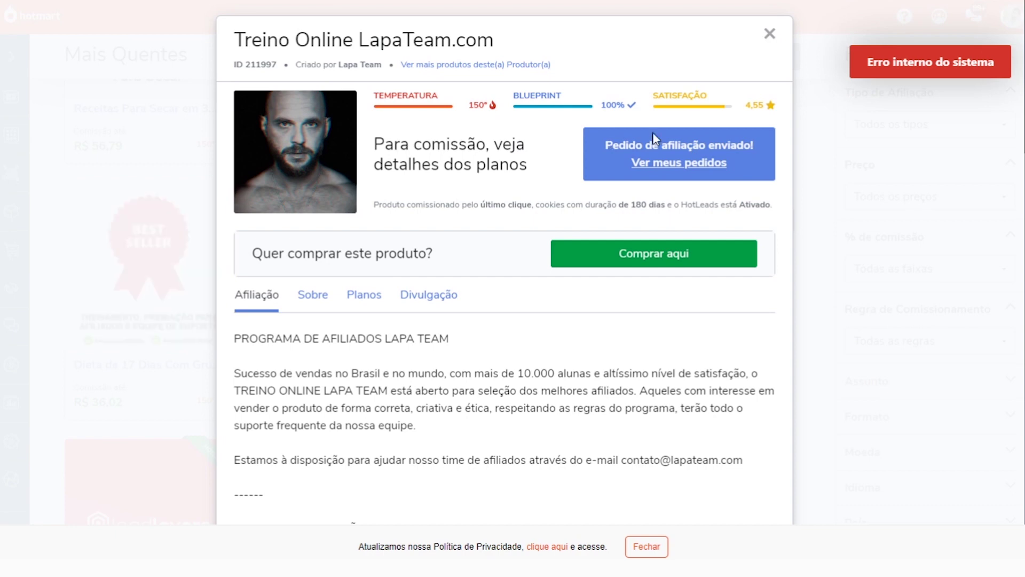
{"action": "left_click", "coordinate": [769, 34]}
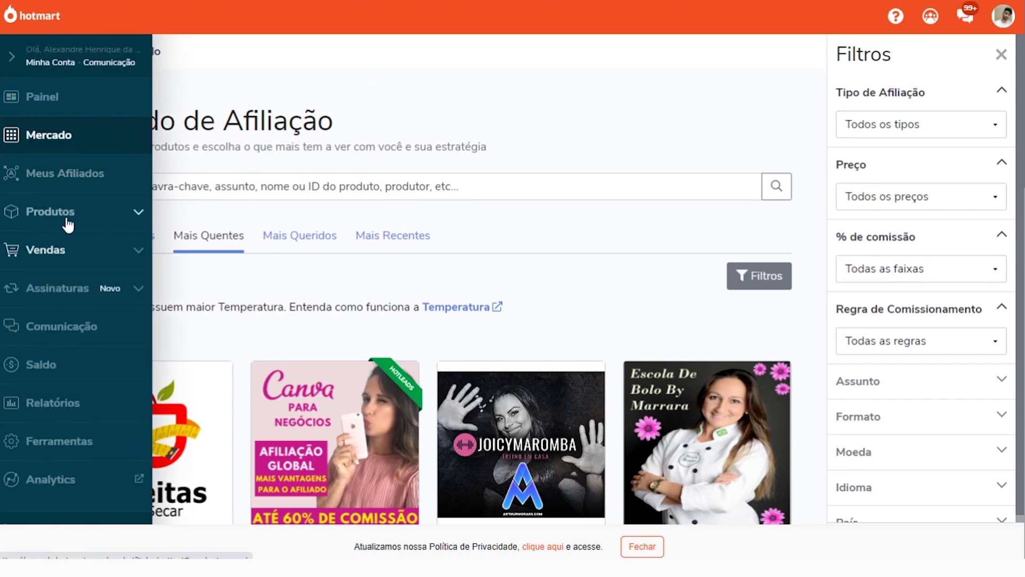
Go to Produtos > Sou Afiliado(a) and open HotLinks for The coupon King
{"action": "left_click", "coordinate": [68, 220]}
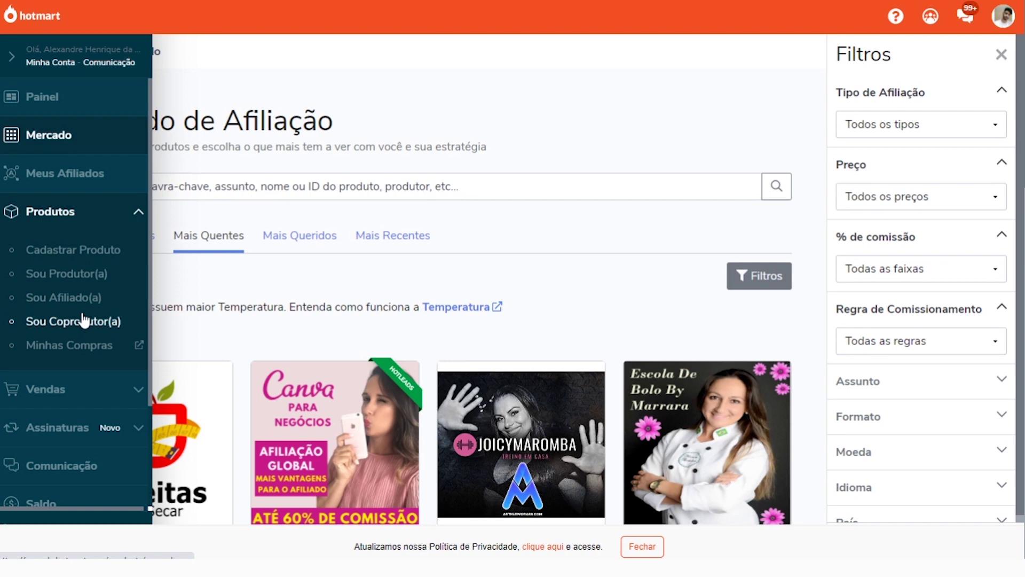
{"action": "left_click", "coordinate": [56, 298]}
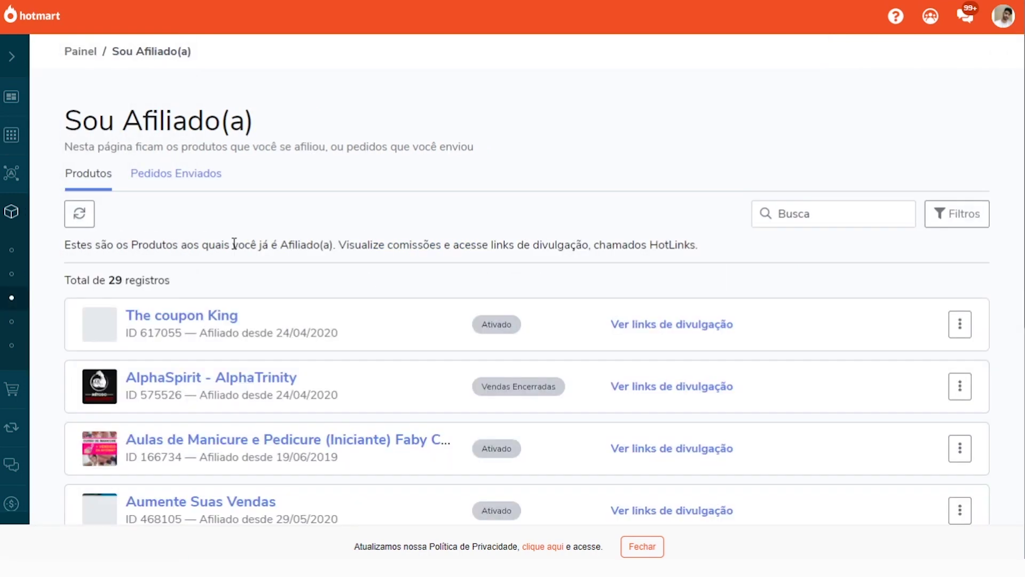
{"action": "scroll", "coordinate": [259, 207], "scroll_direction": "down", "scroll_amount": 8}
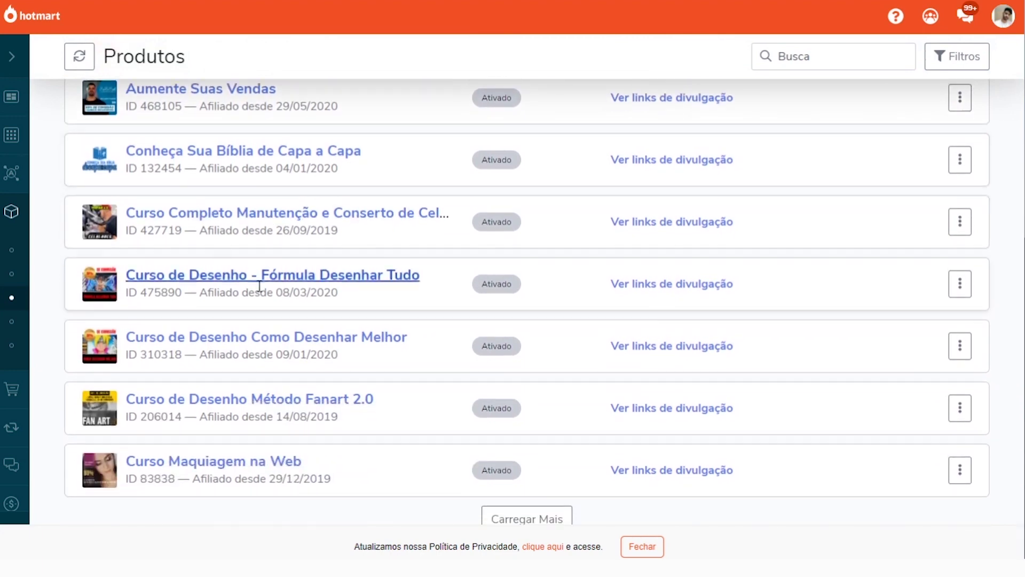
{"action": "scroll", "coordinate": [304, 279], "scroll_direction": "up", "scroll_amount": 8}
{"action": "scroll", "coordinate": [454, 274], "scroll_direction": "down", "scroll_amount": 1}
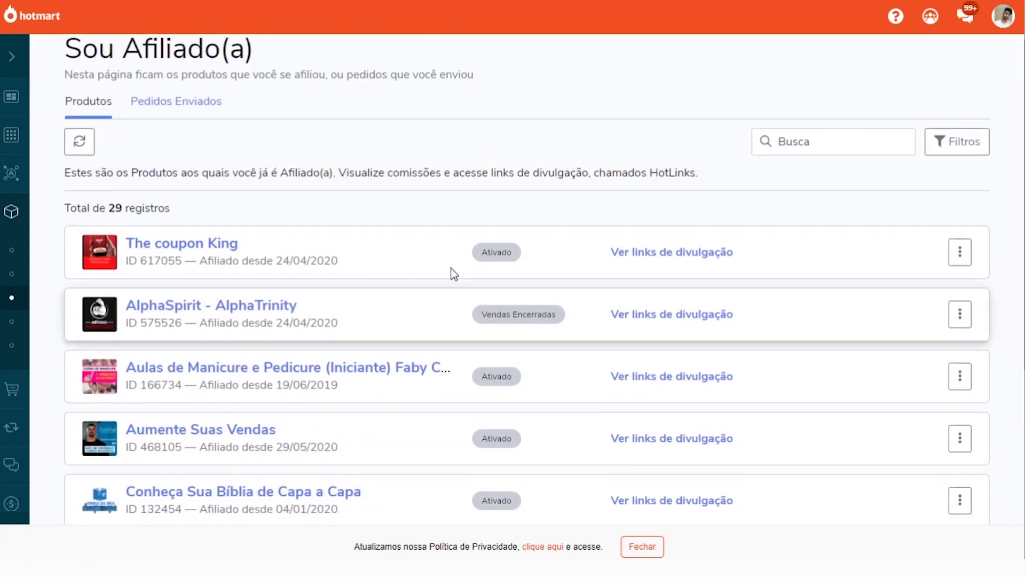
{"action": "left_click", "coordinate": [967, 259]}
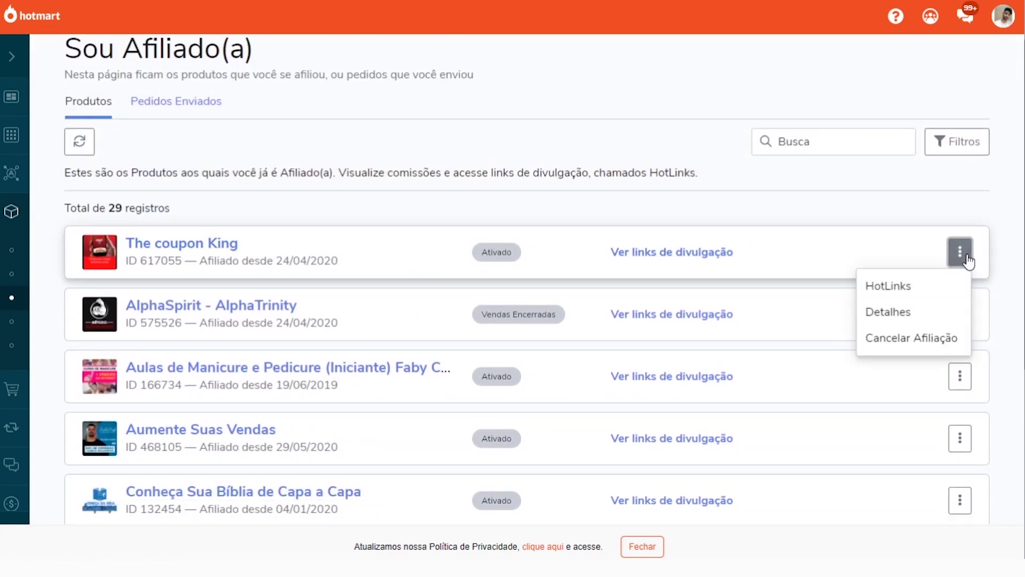
{"action": "left_click", "coordinate": [886, 289]}
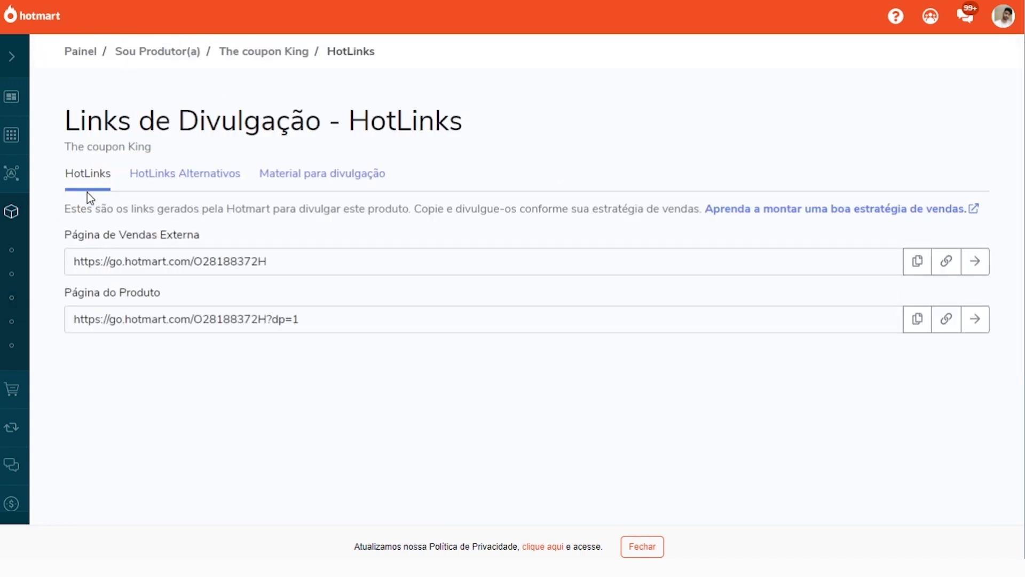
Look through the alternative HotLinks and promotional material tabs, then return to the main HotLinks
{"action": "left_click", "coordinate": [217, 175]}
{"action": "left_click", "coordinate": [321, 175]}
{"action": "left_click", "coordinate": [178, 180]}
{"action": "left_click", "coordinate": [97, 175]}
Copy The coupon King's Página de Vendas Externa link and open that sales page
{"action": "left_click_drag", "start_coordinate": [75, 259], "coordinate": [295, 254]}
{"action": "left_click", "coordinate": [164, 269]}
{"action": "left_click_drag", "start_coordinate": [75, 261], "coordinate": [304, 256]}
{"action": "left_click", "coordinate": [920, 272]}
{"action": "left_click", "coordinate": [976, 261]}
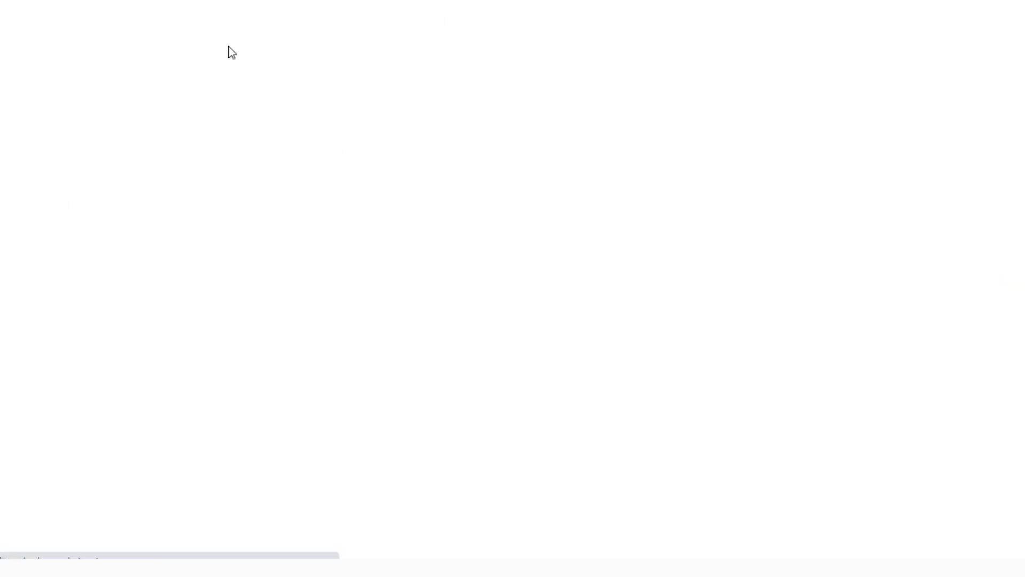
{"action": "scroll", "coordinate": [339, 215], "scroll_direction": "down", "scroll_amount": 4}
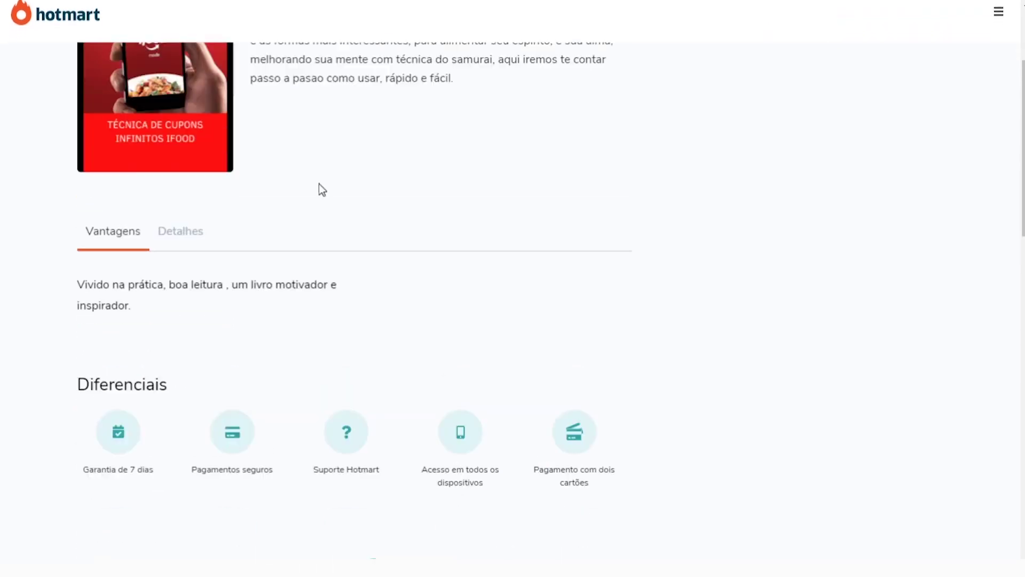